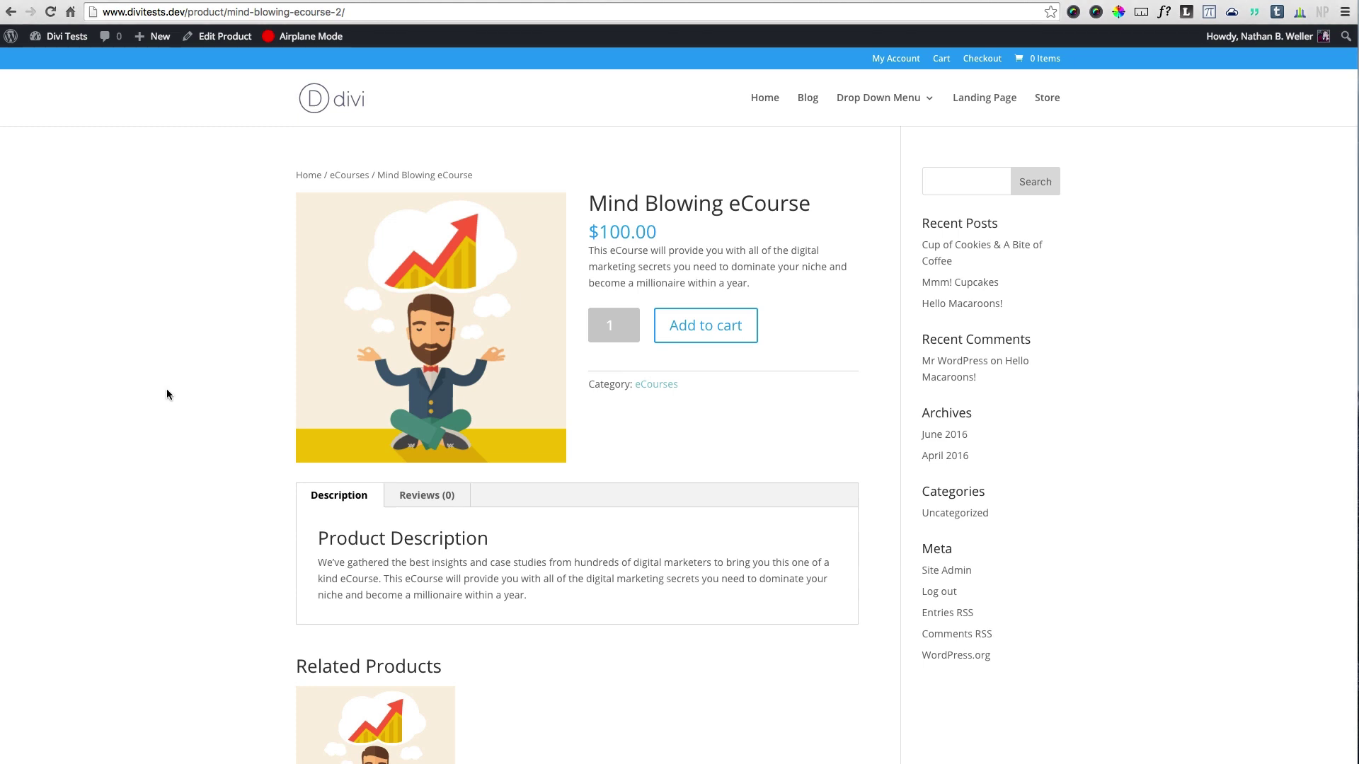
# Open Mind Blowing eCourse from Related Products and scroll through its description and three cupcake images.
pyautogui.scroll(-1, 167, 395)
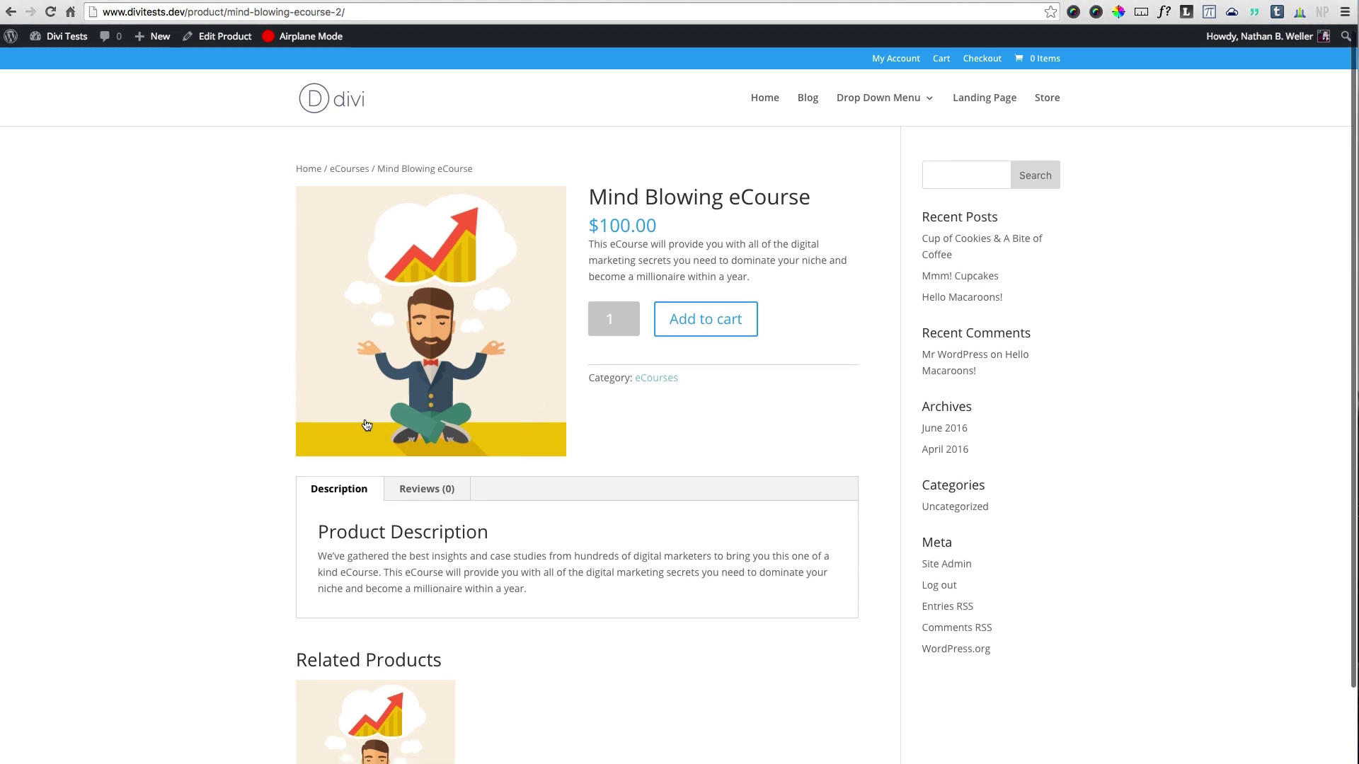
pyautogui.scroll(-2, 256, 476)
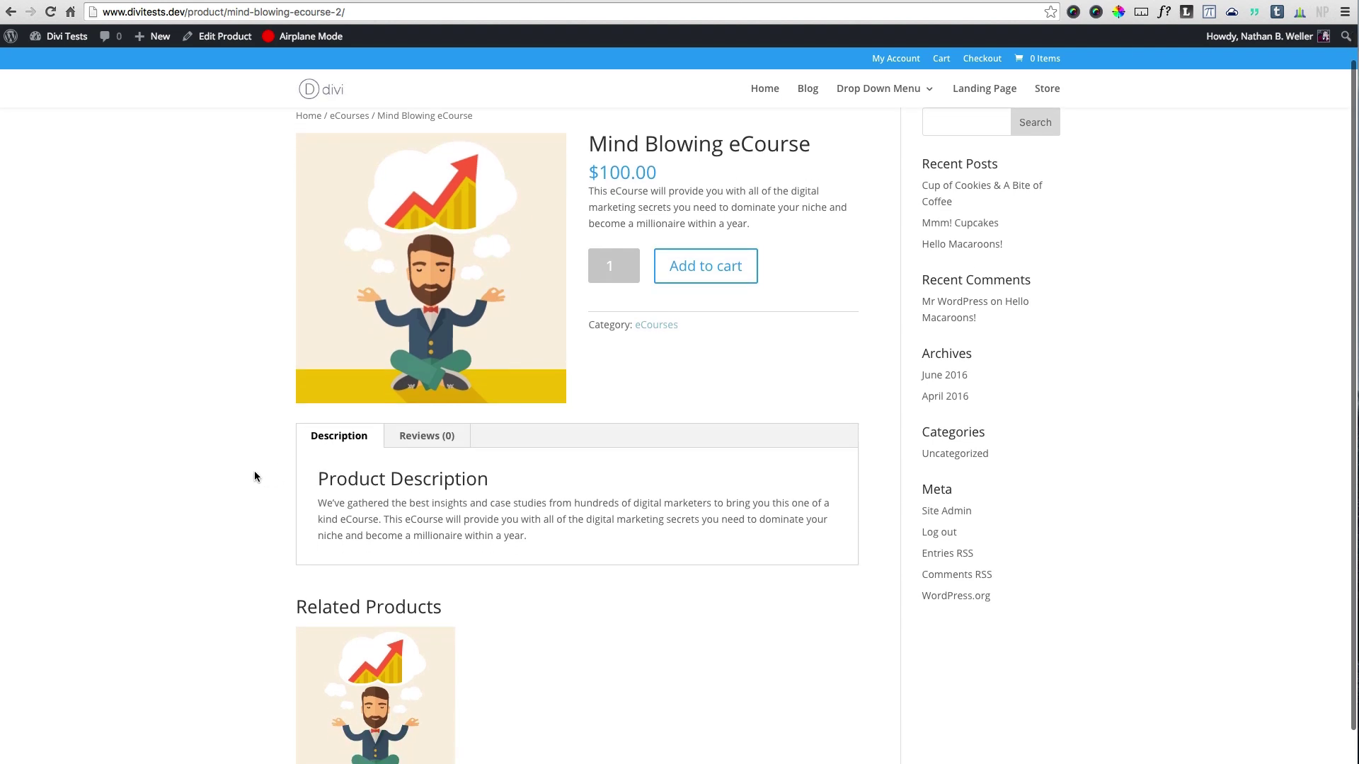
pyautogui.scroll(-1, 418, 389)
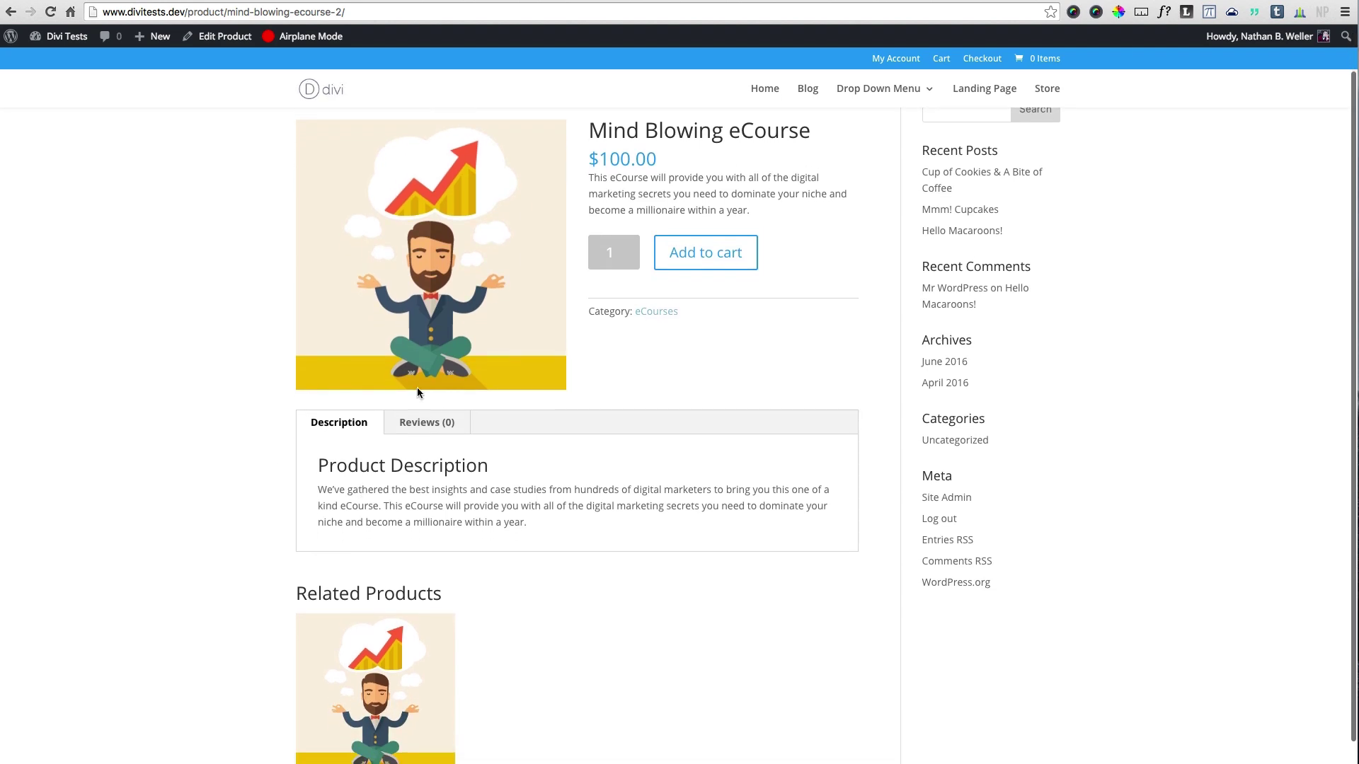
pyautogui.scroll(3, 220, 468)
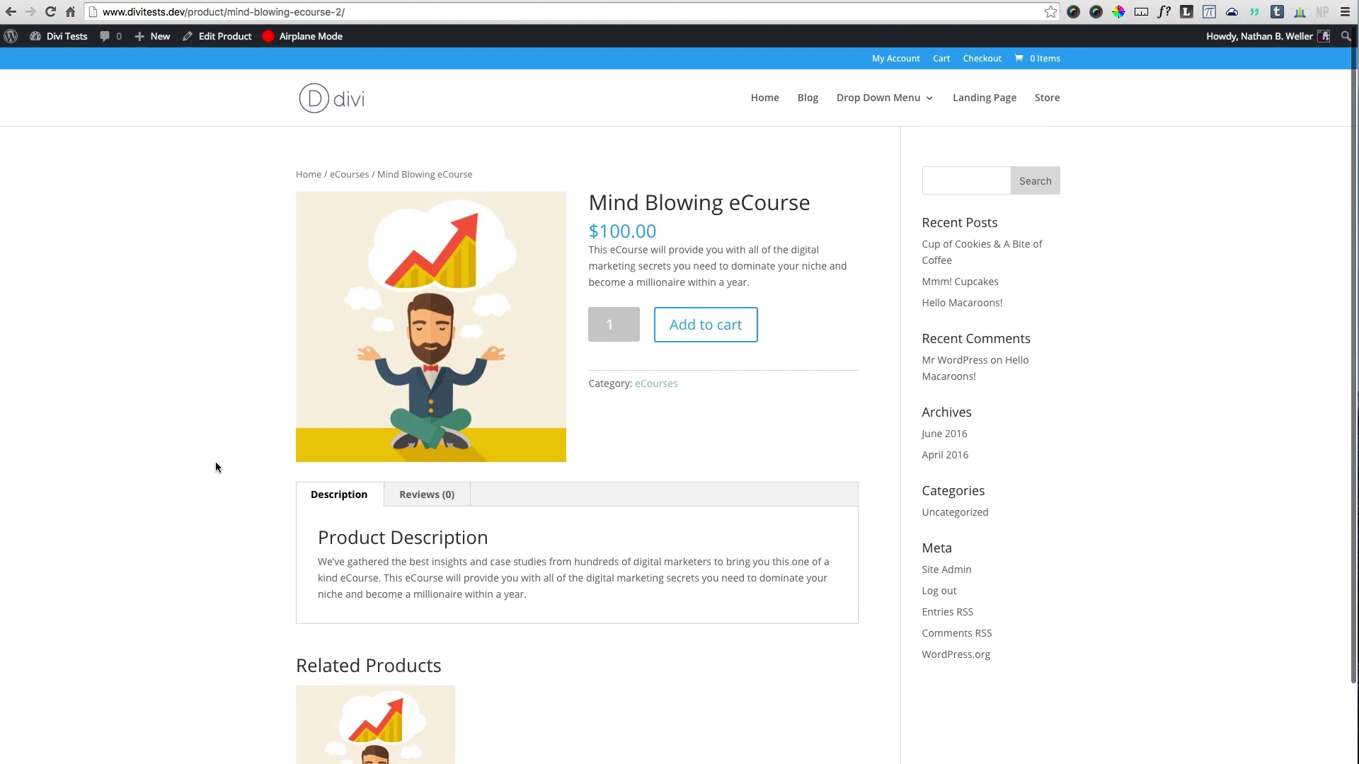
pyautogui.scroll(-4, 215, 465)
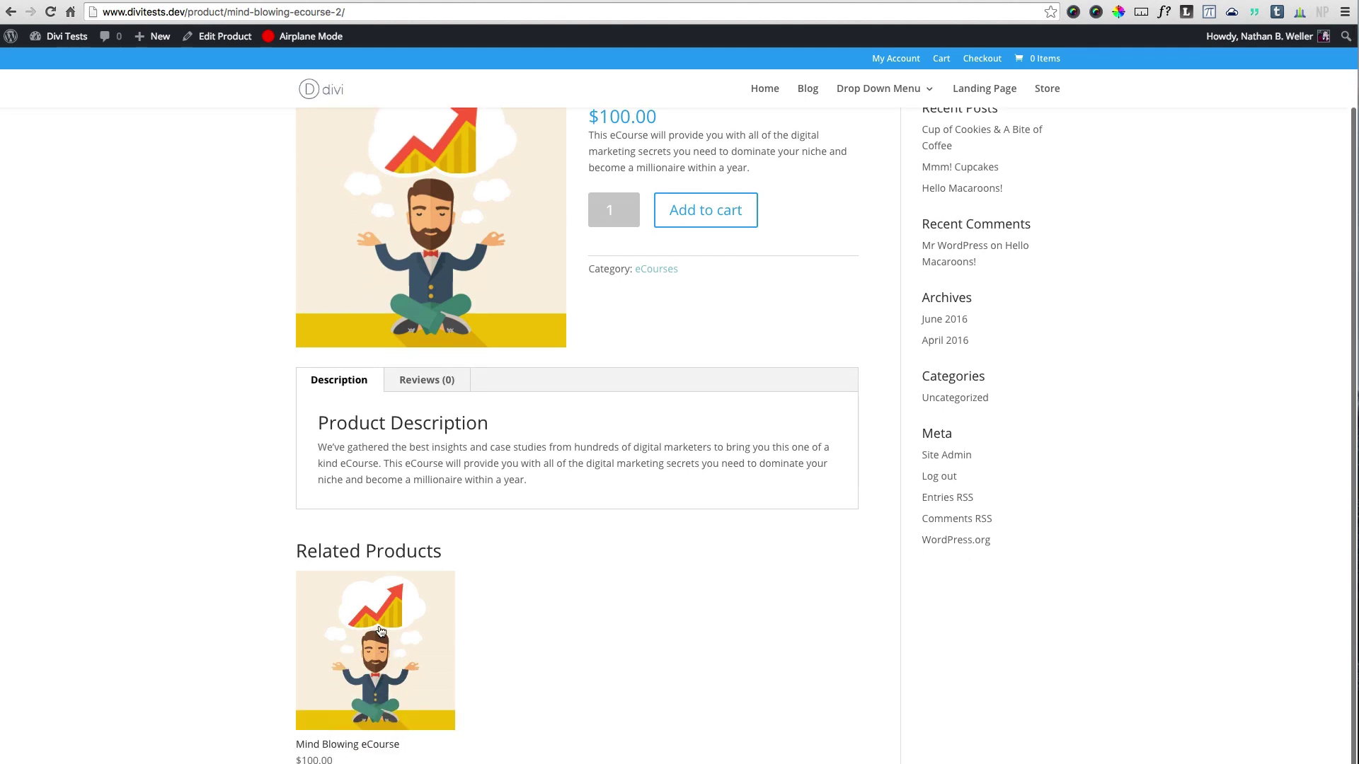
pyautogui.click(398, 634)
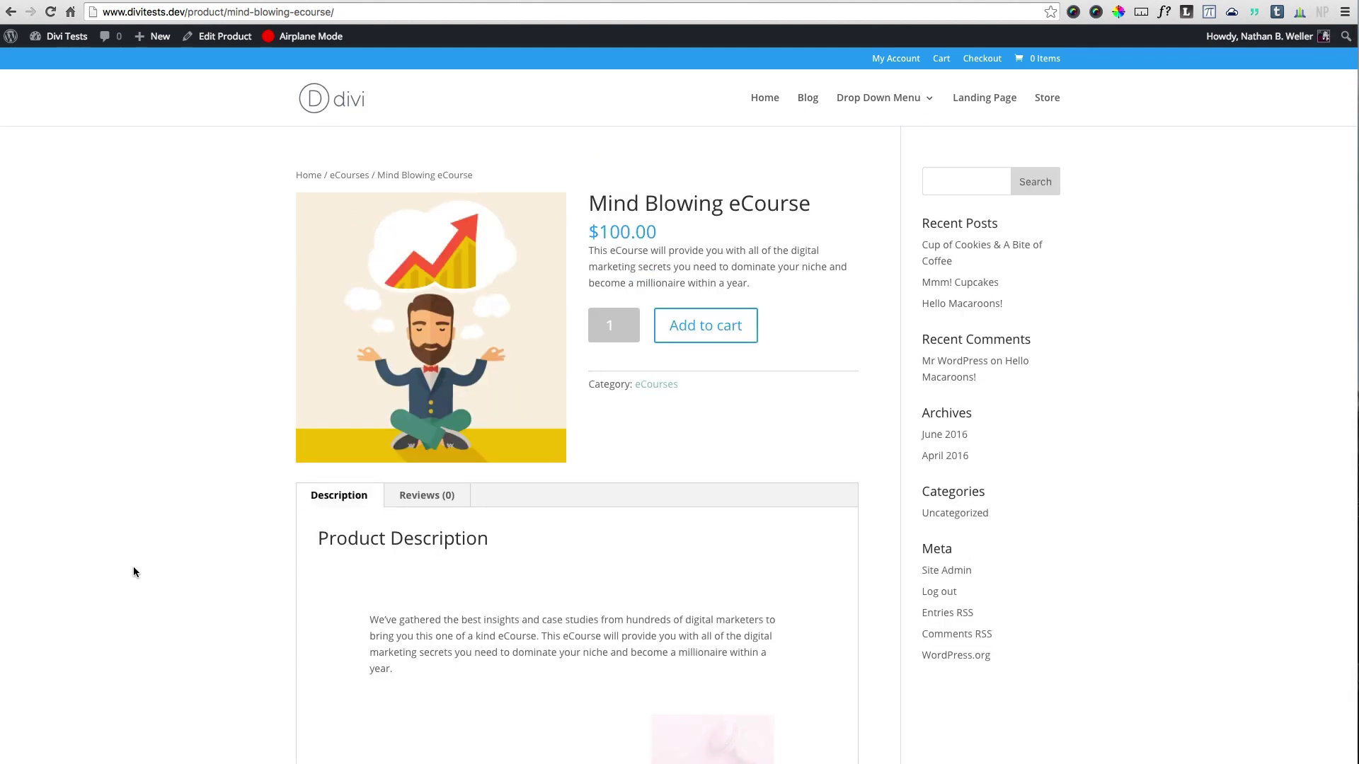
pyautogui.scroll(-5, 136, 572)
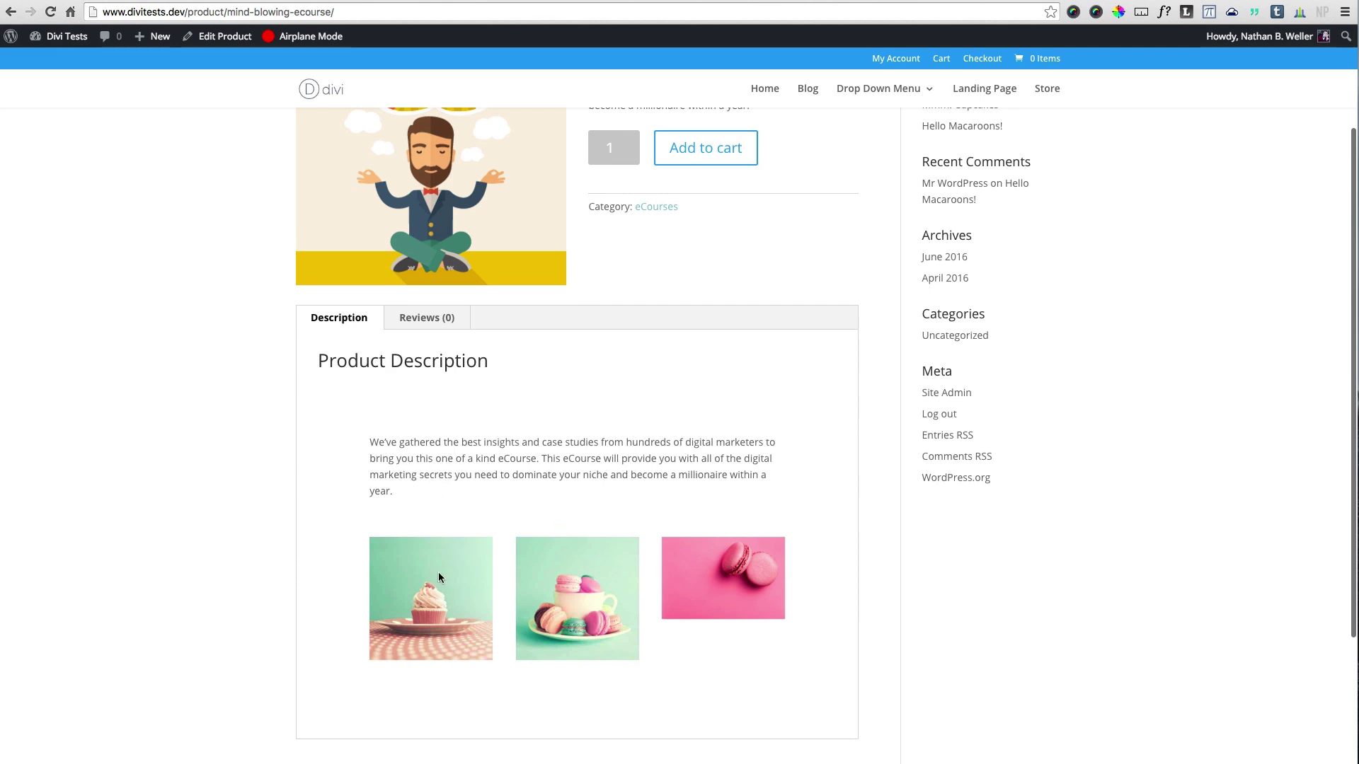
pyautogui.scroll(2, 460, 595)
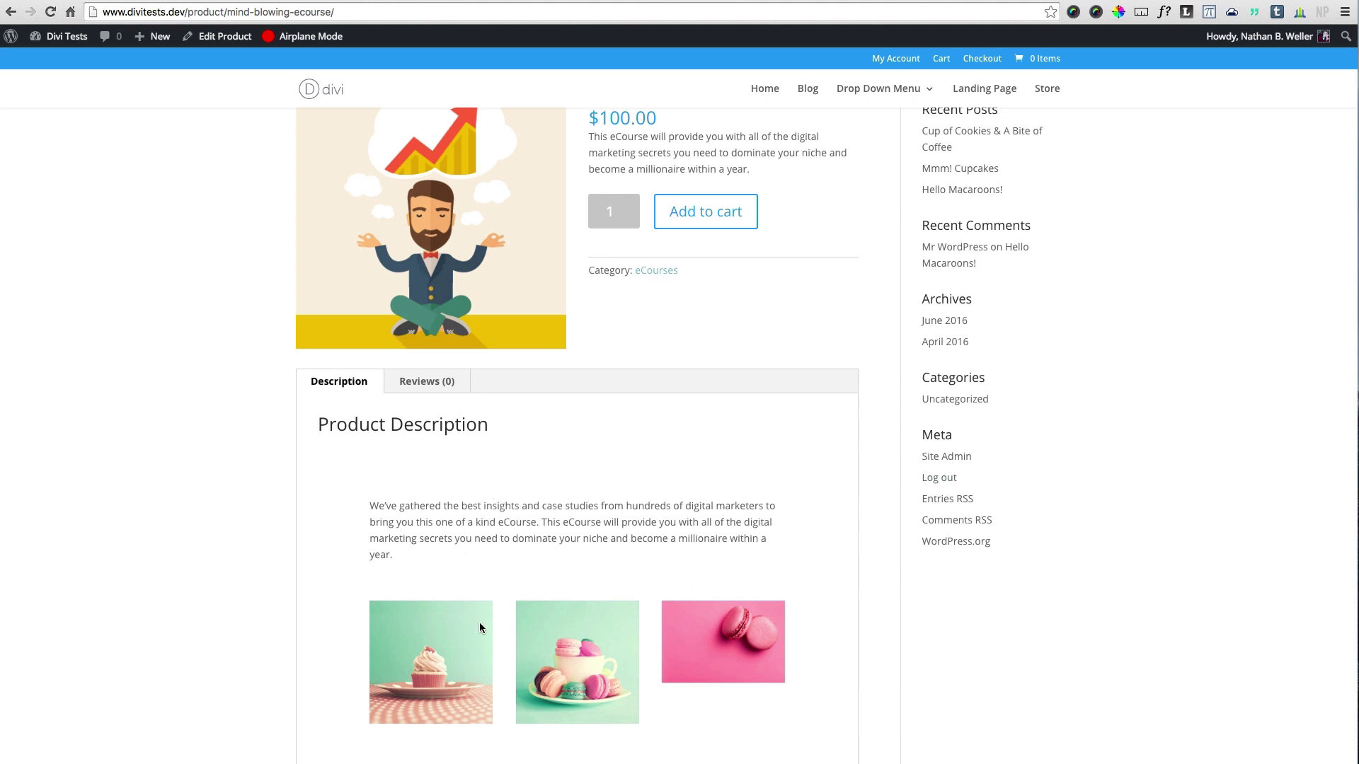
pyautogui.scroll(-2, 533, 598)
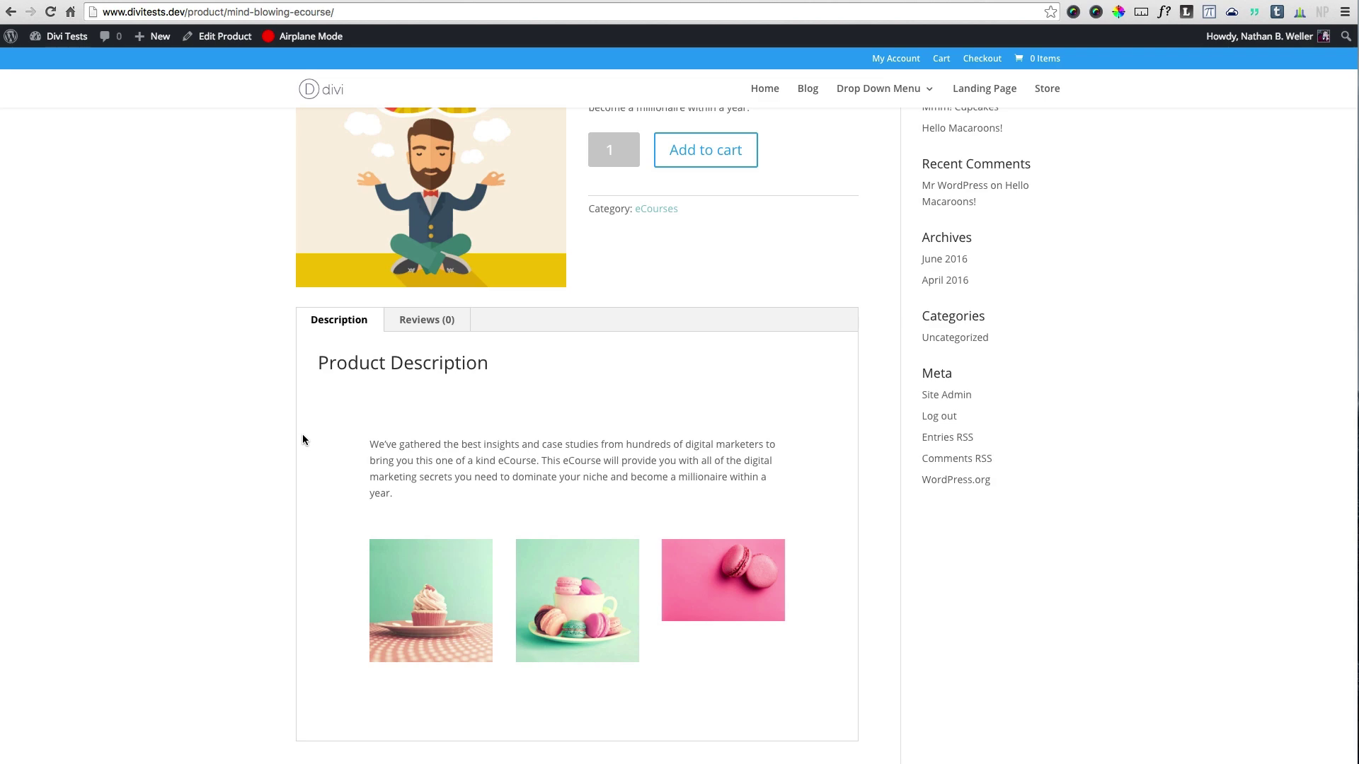
pyautogui.scroll(-1, 303, 435)
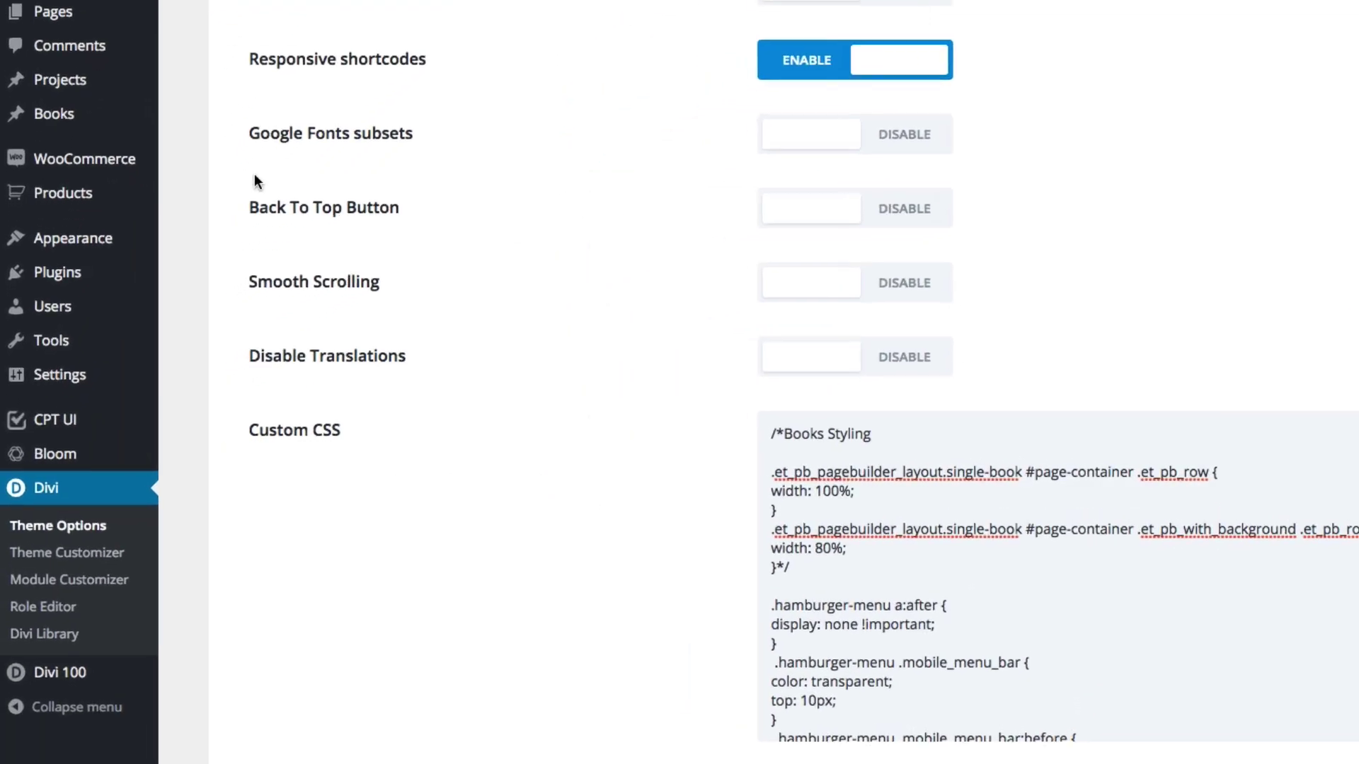
# Open the theme's functions.php in the theme editor and scroll to the Divi Builder code.
pyautogui.moveTo(60, 312)
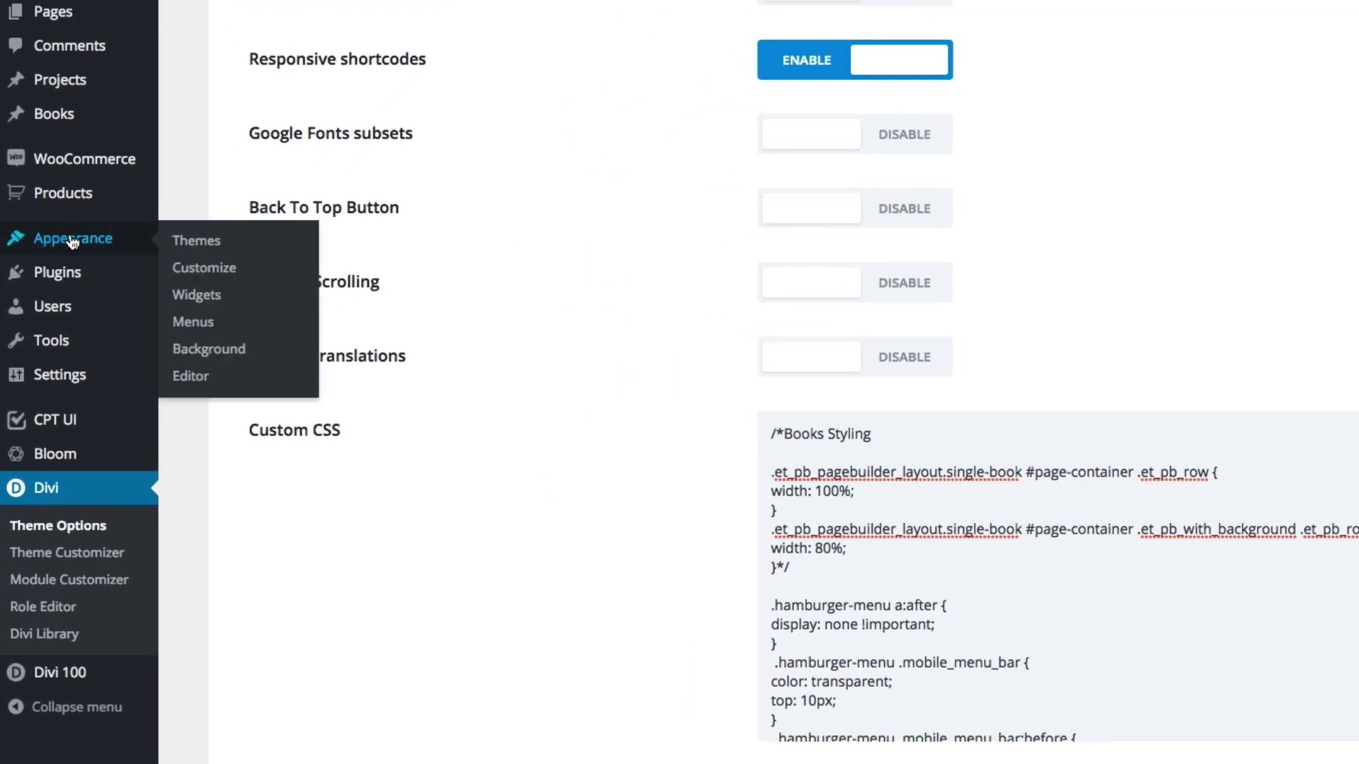
pyautogui.click(190, 375)
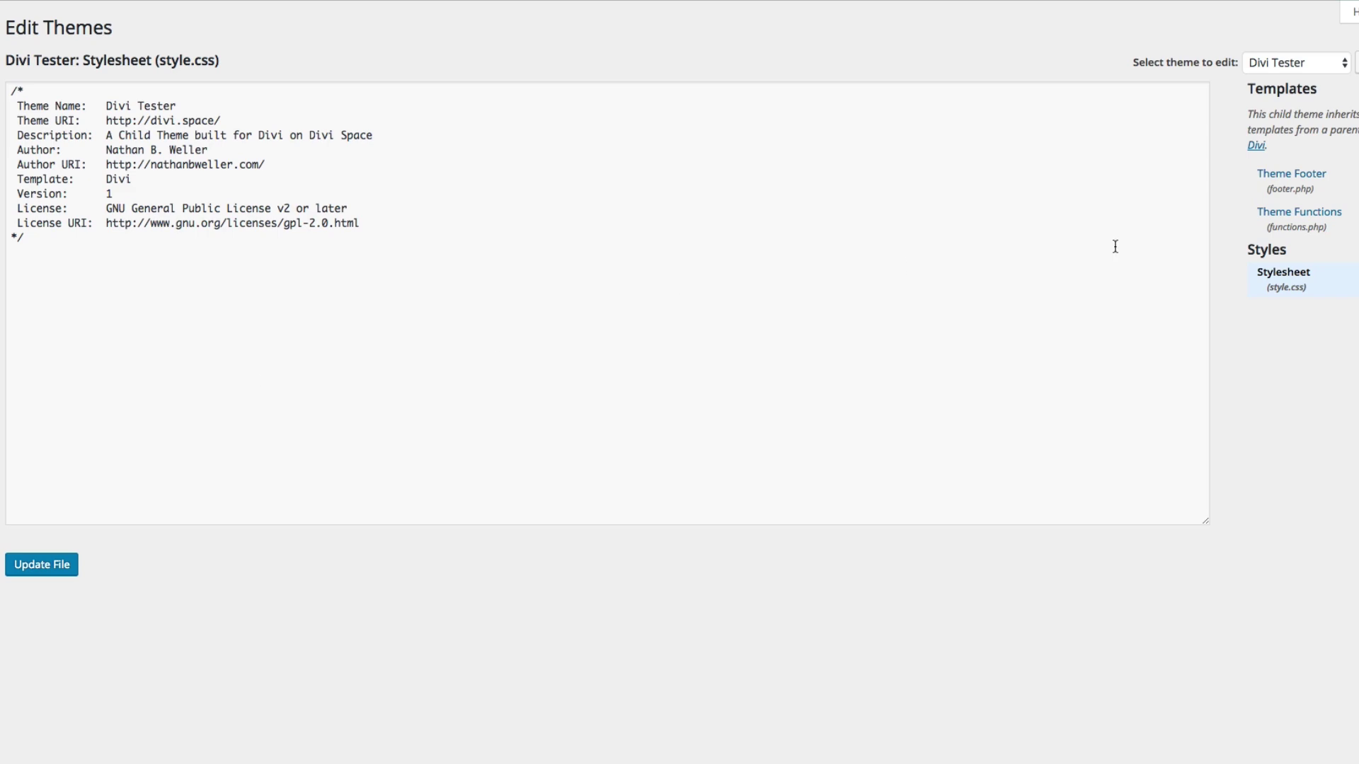
pyautogui.click(1310, 217)
pyautogui.scroll(-1, 736, 349)
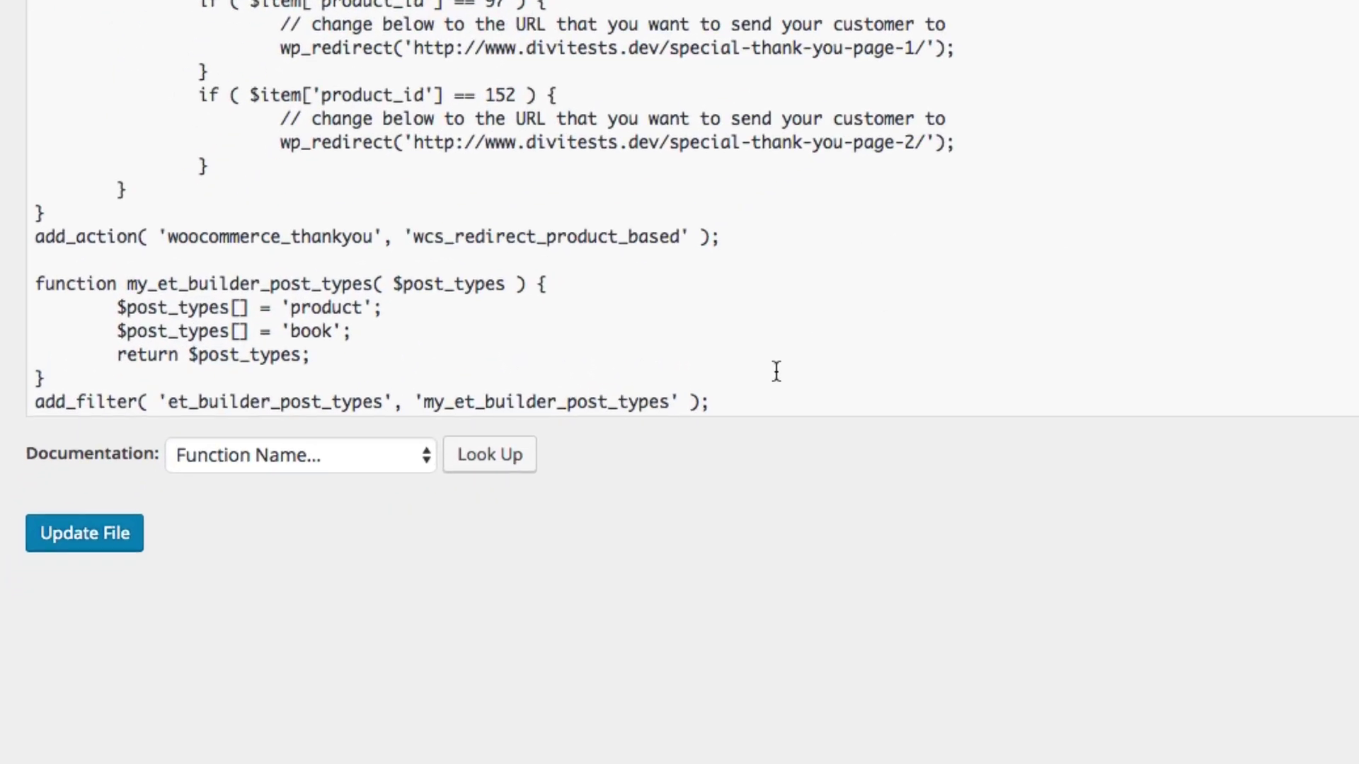
# Highlight the my_et_builder_post_types function and its 'product' and 'book' post type lines.
pyautogui.moveTo(740, 397); pyautogui.dragTo(15, 278)
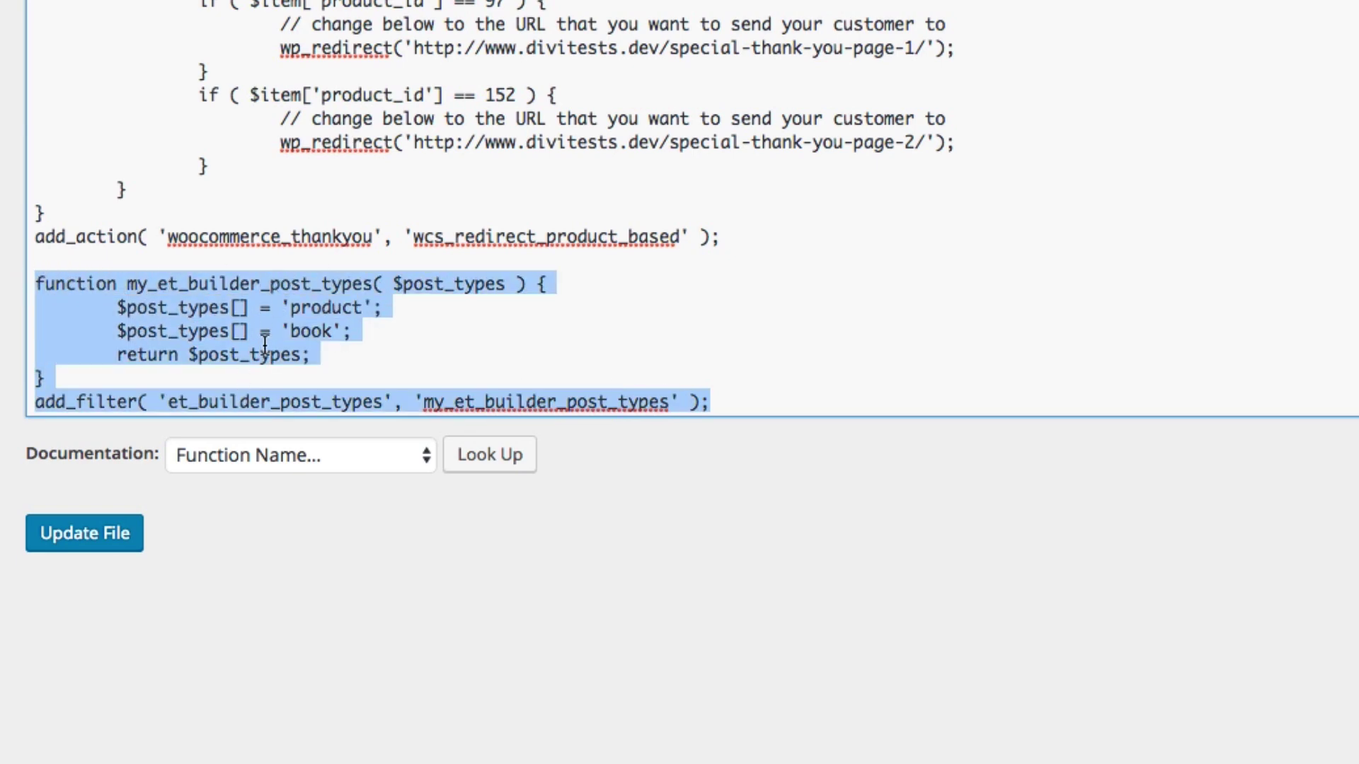
pyautogui.click(309, 306)
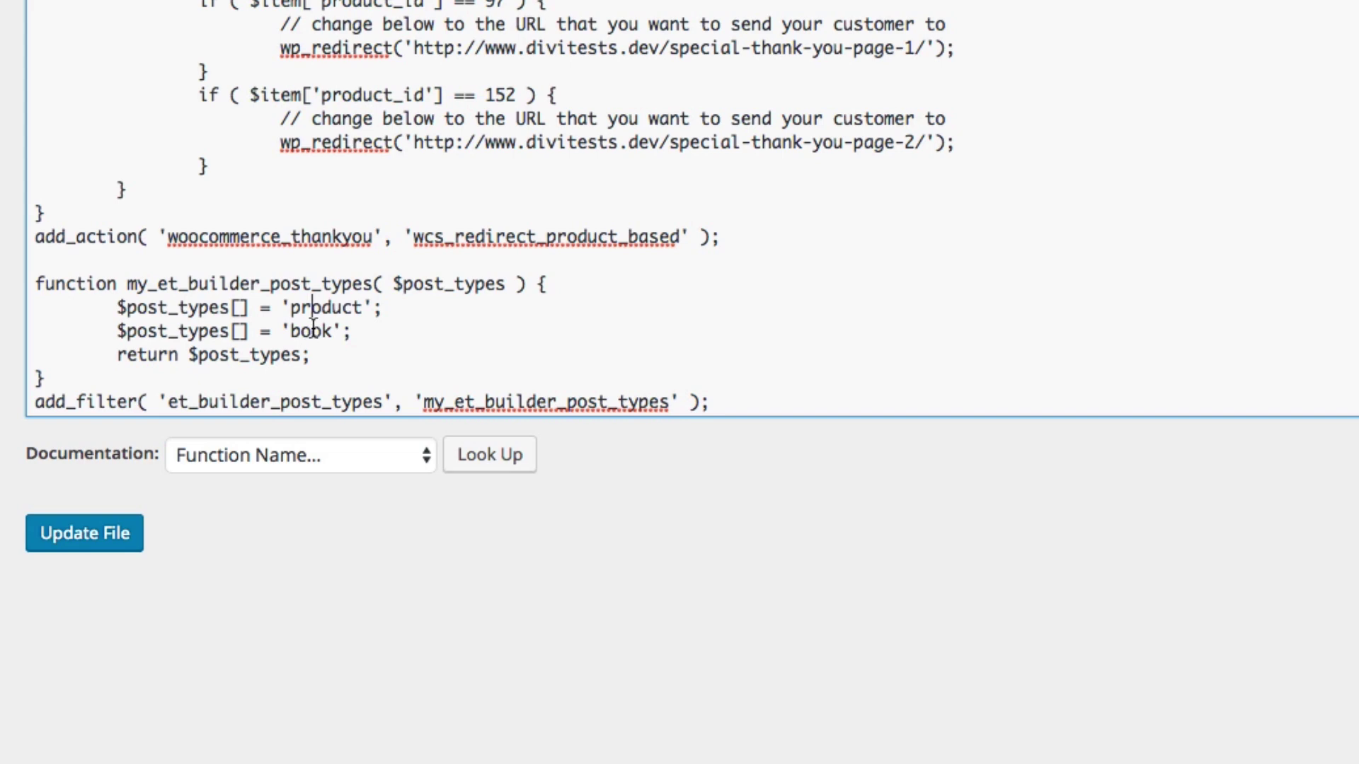
pyautogui.click(343, 307)
pyautogui.moveTo(342, 331); pyautogui.dragTo(294, 329)
pyautogui.click(332, 307)
pyautogui.moveTo(362, 308); pyautogui.dragTo(290, 308)
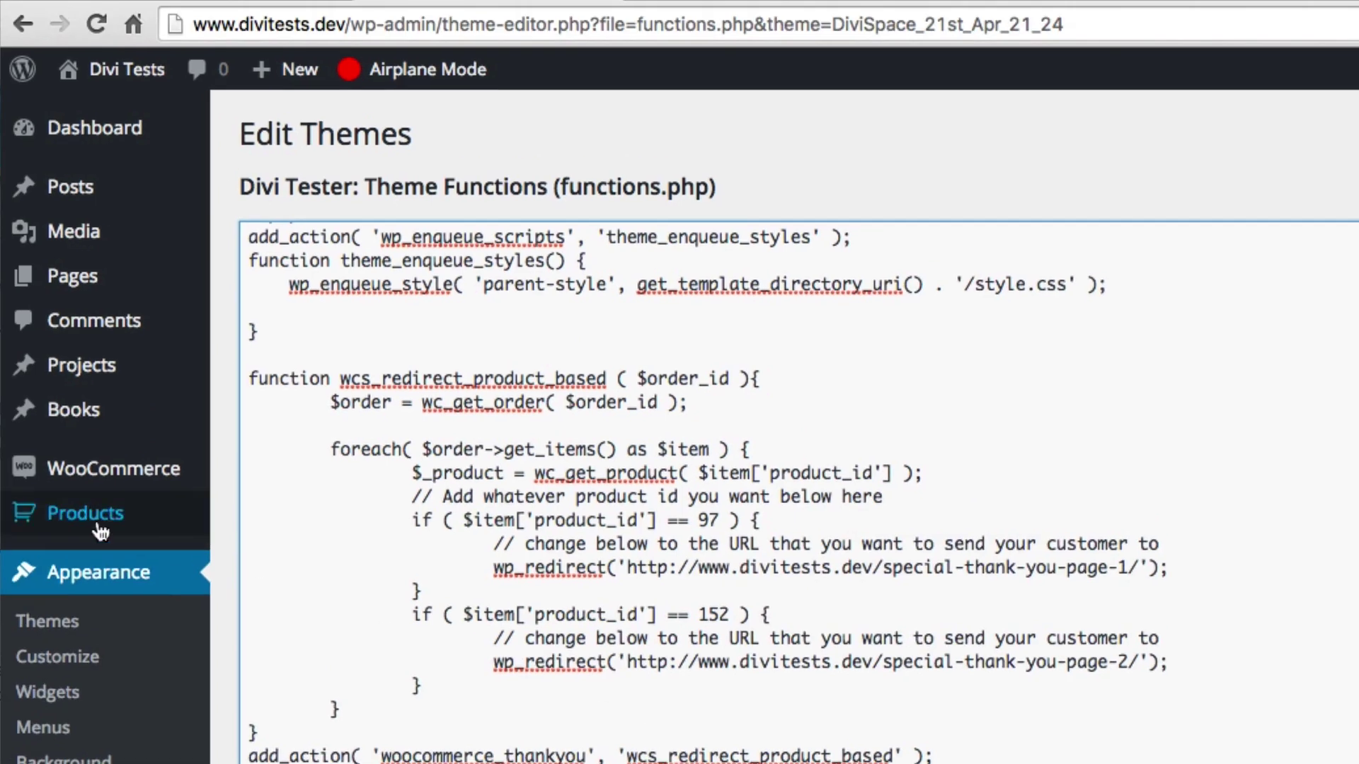
pyautogui.moveTo(182, 531)
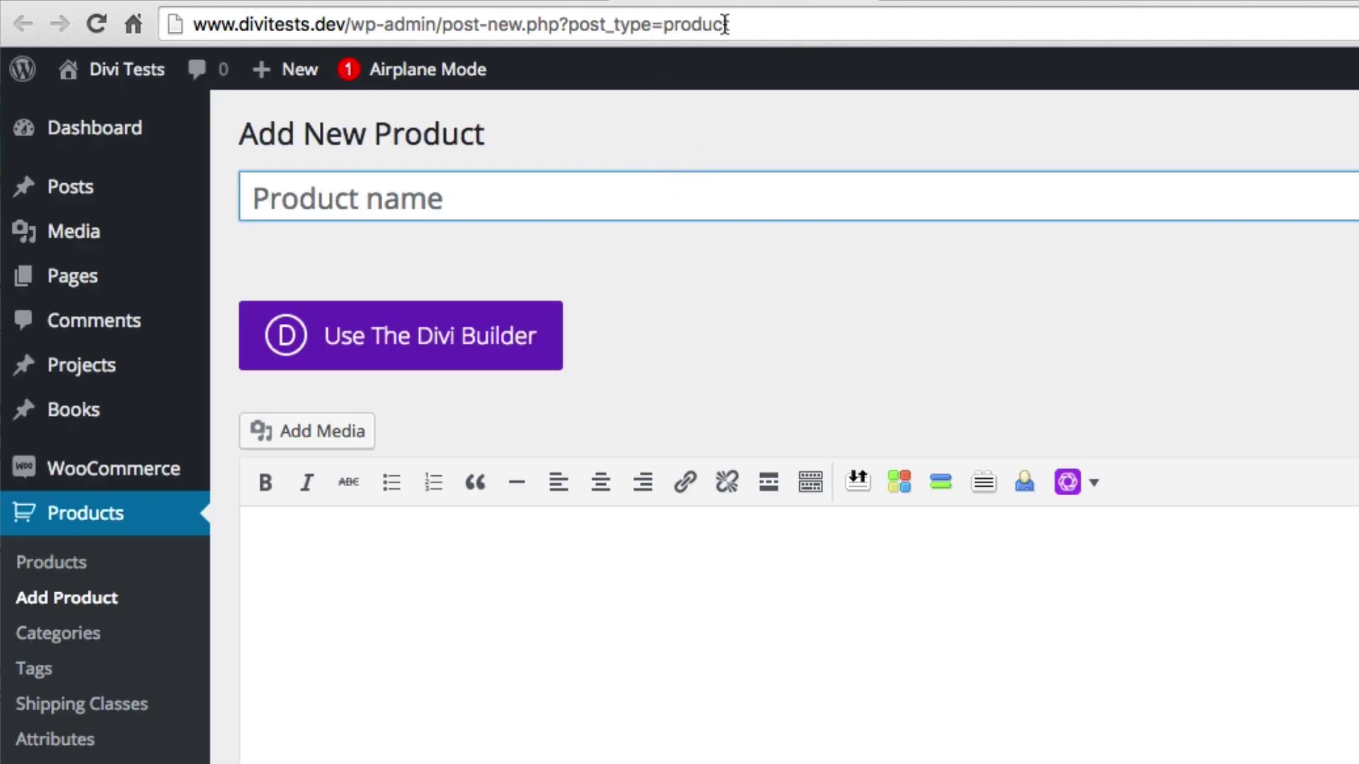
# Highlight post_type=product in the URL and the matching 'product' entry in functions.php.
pyautogui.moveTo(729, 26); pyautogui.dragTo(662, 27)
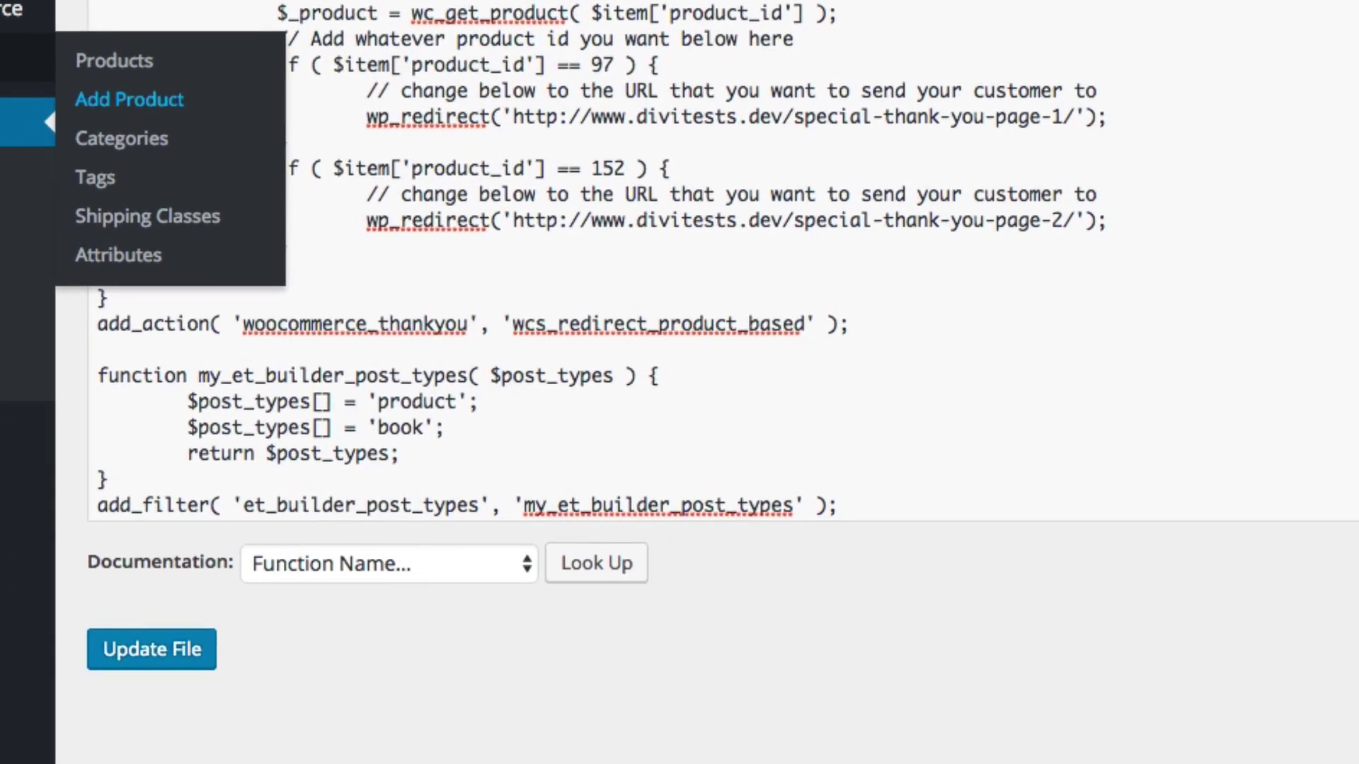
pyautogui.click(575, 343)
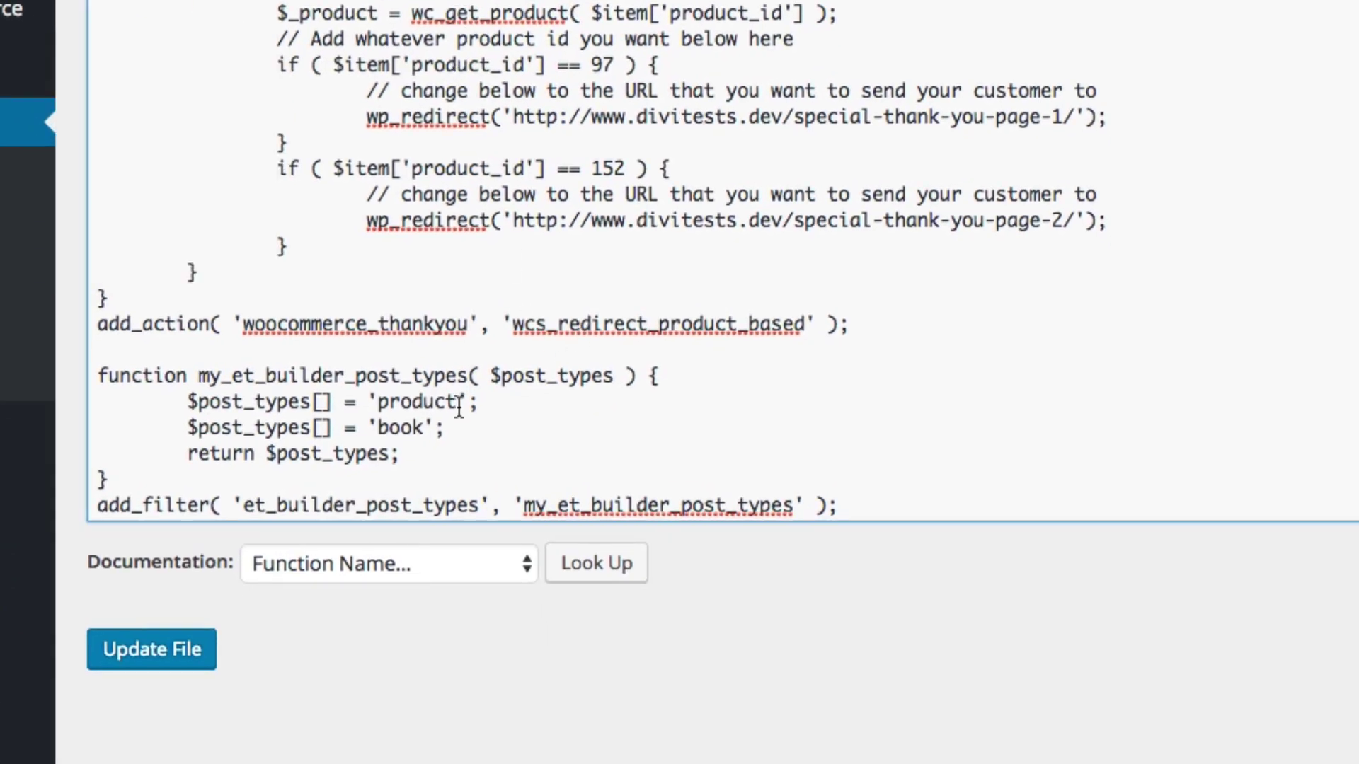
pyautogui.moveTo(452, 401); pyautogui.dragTo(375, 401)
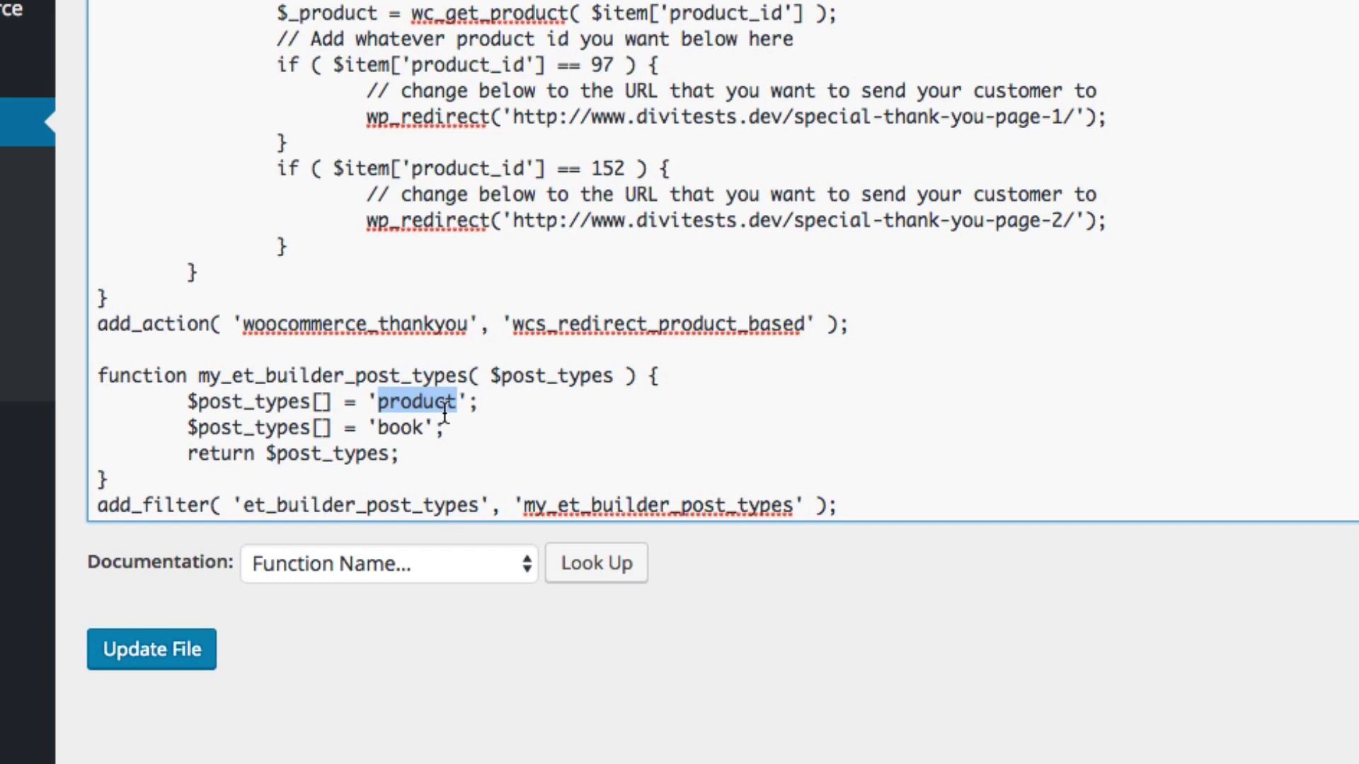
pyautogui.click(566, 402)
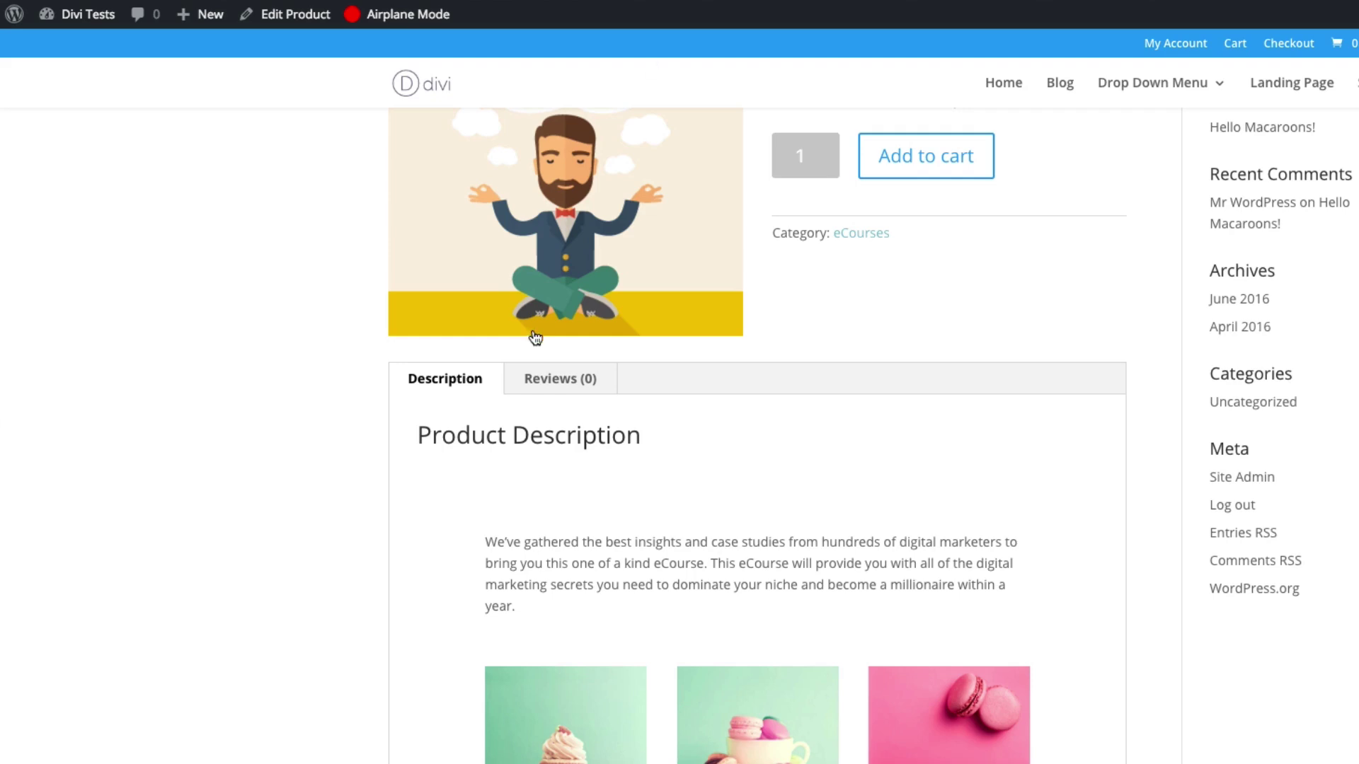
# Scroll through the Mind Blowing eCourse Divi layout and its front-end product page.
pyautogui.scroll(-3, 538, 330)
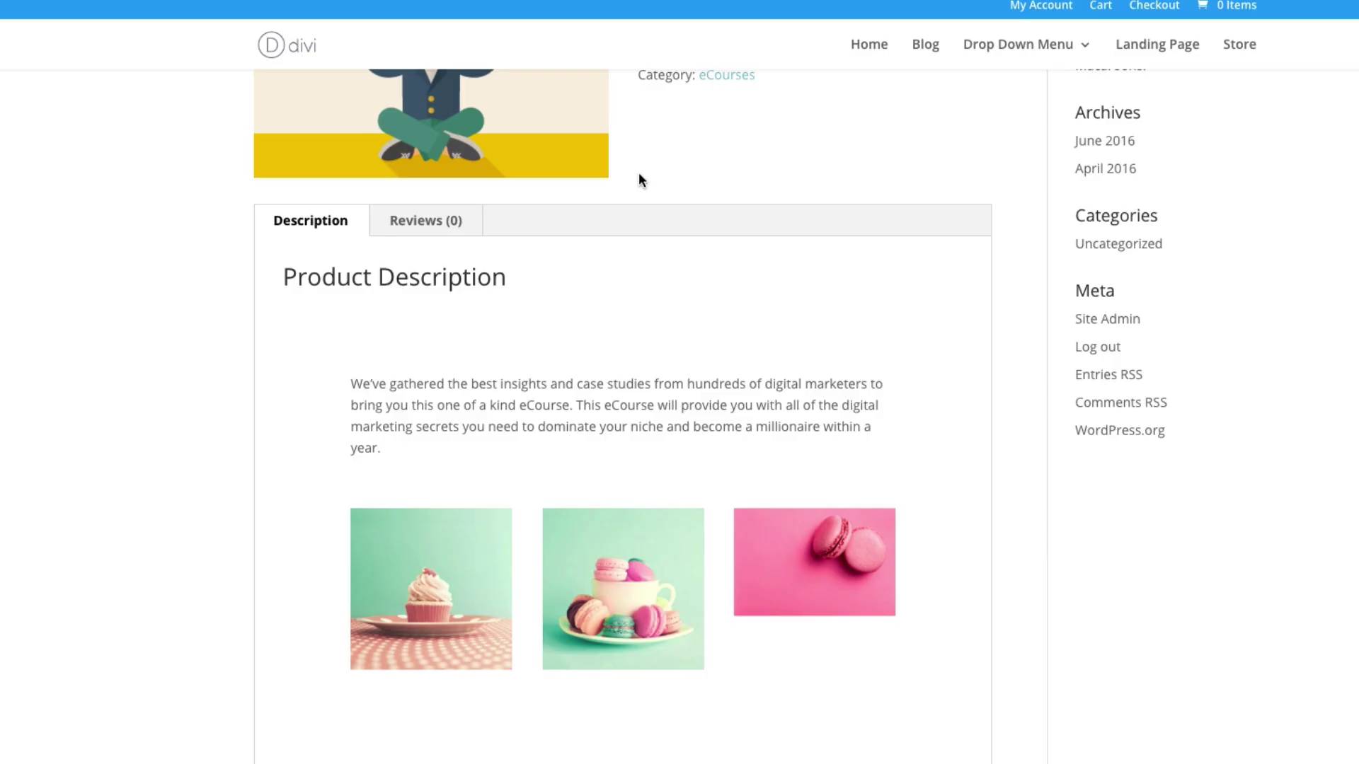
pyautogui.scroll(-3, 637, 177)
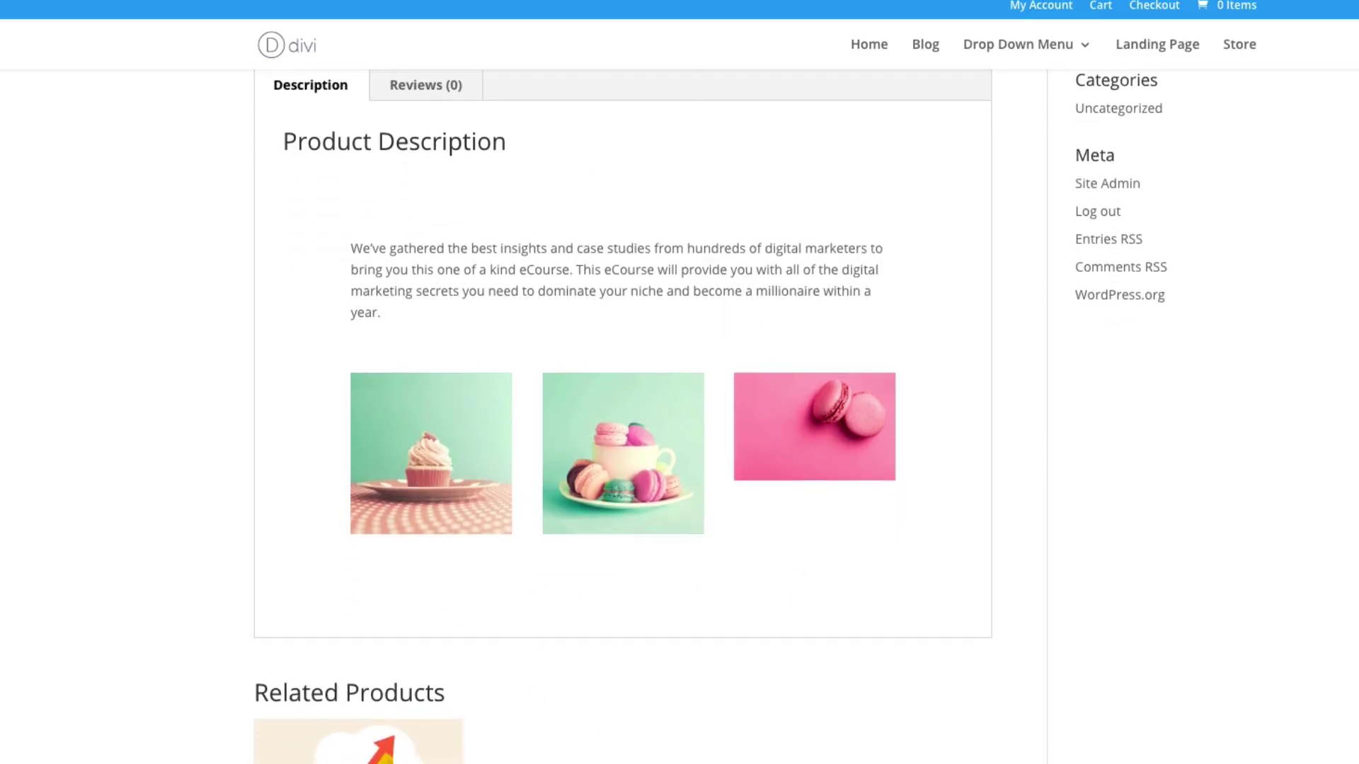
pyautogui.scroll(5, 127, 386)
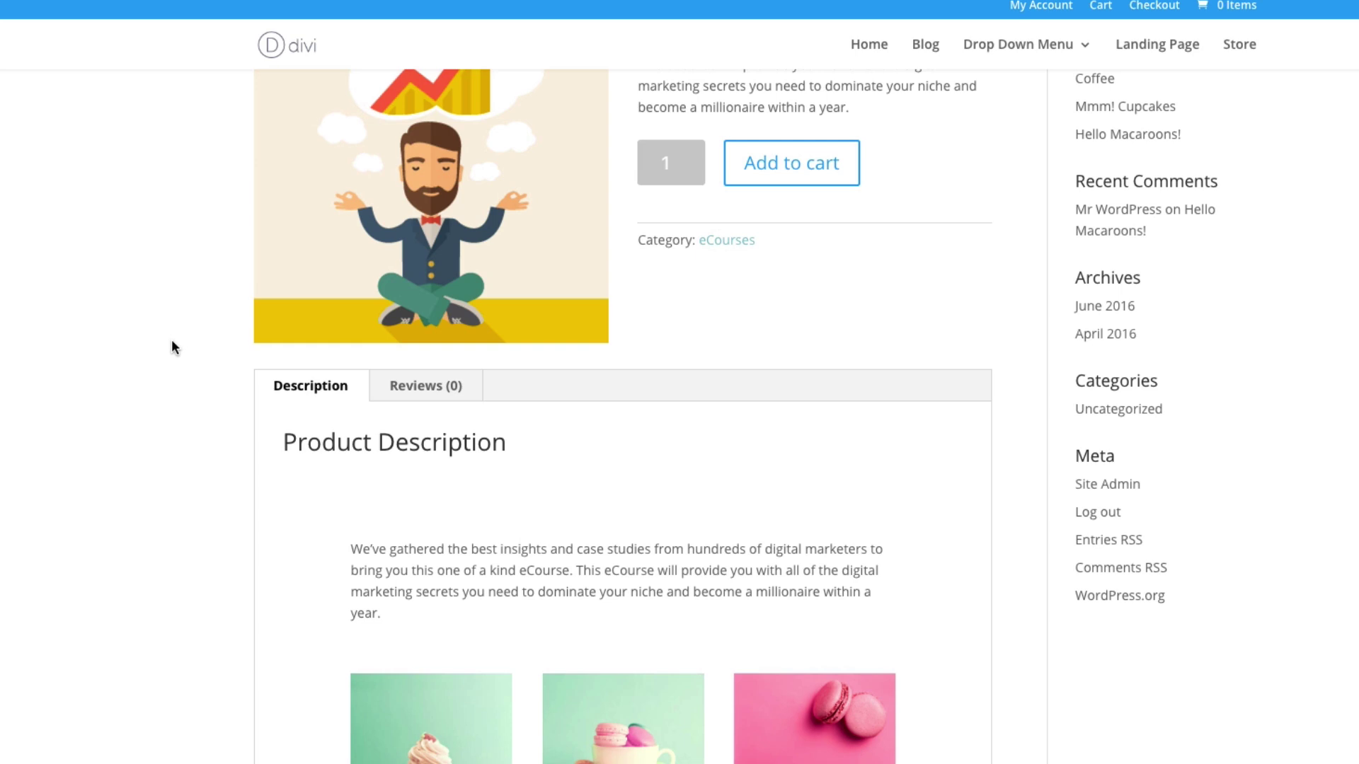
pyautogui.scroll(-1, 172, 342)
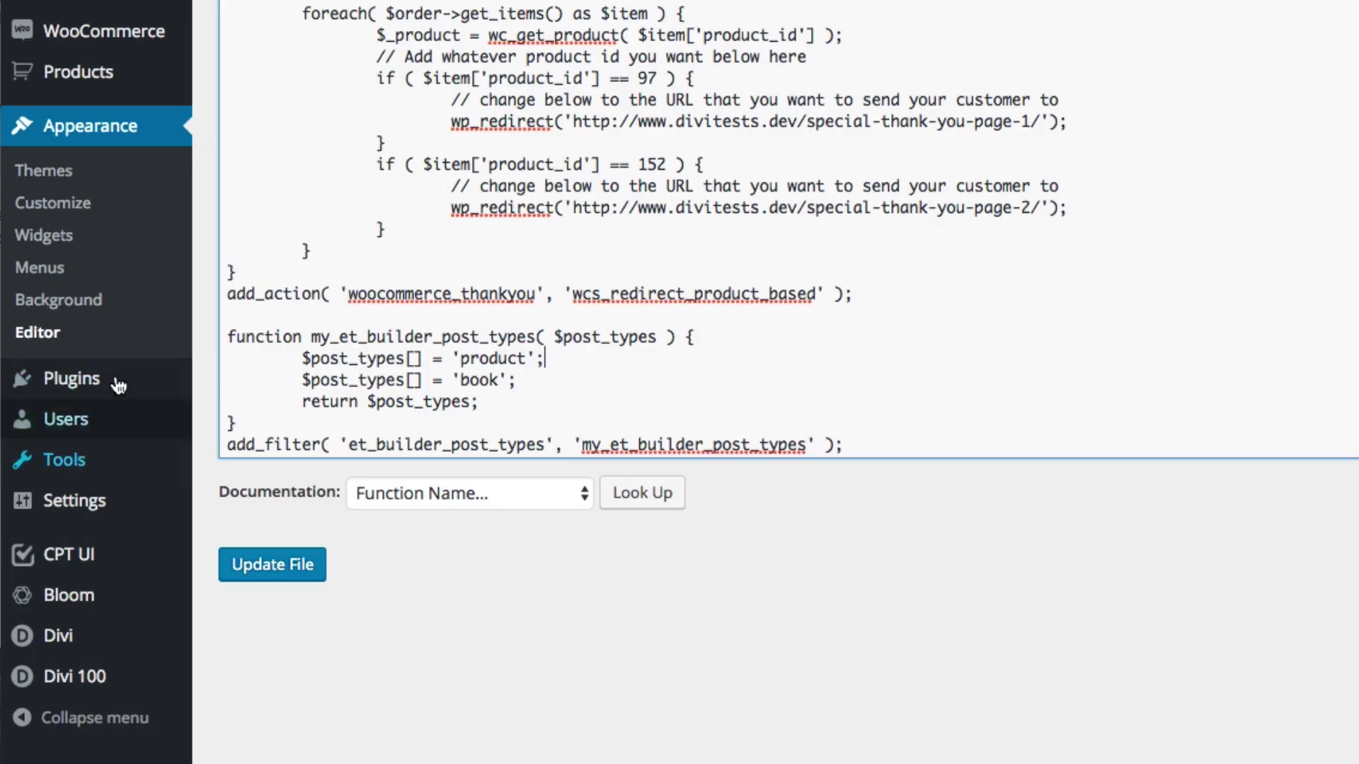
pyautogui.moveTo(115, 382)
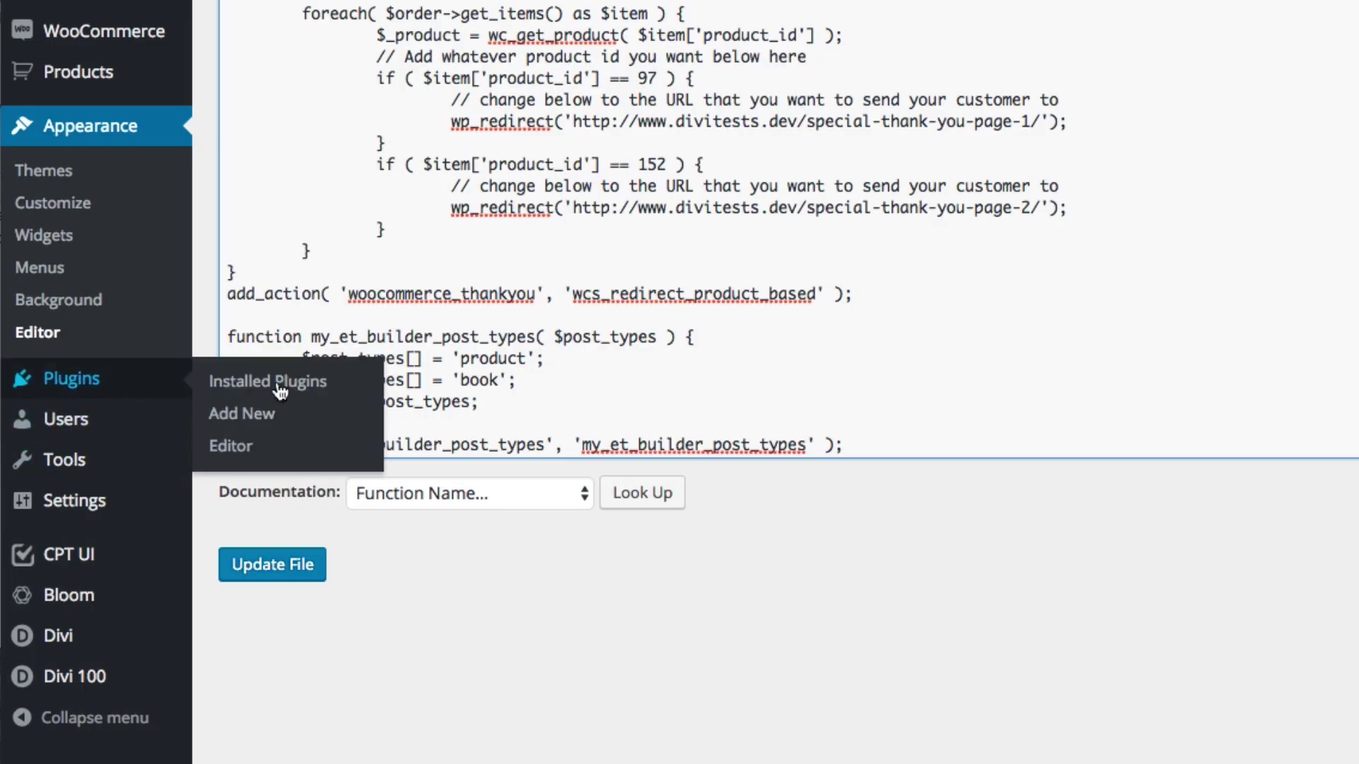
pyautogui.click(257, 420)
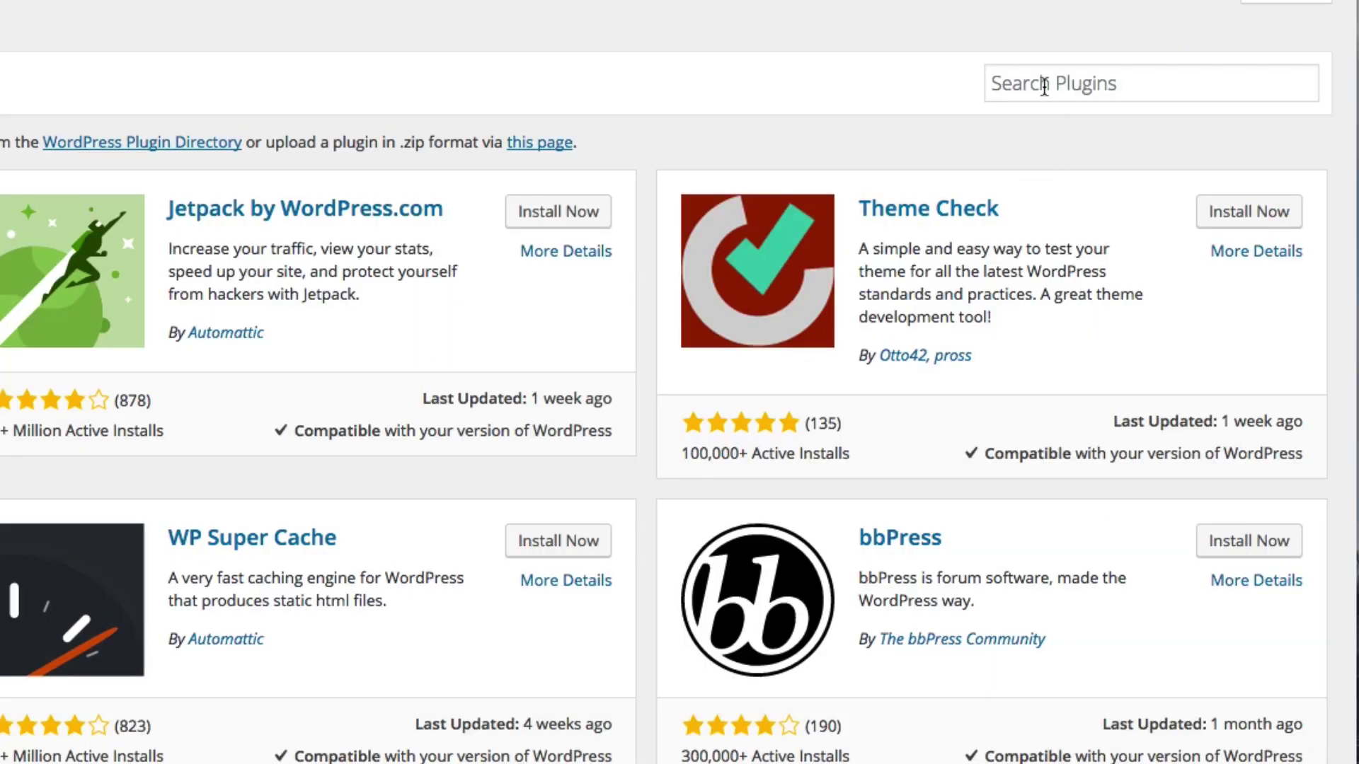
pyautogui.click(1041, 85)
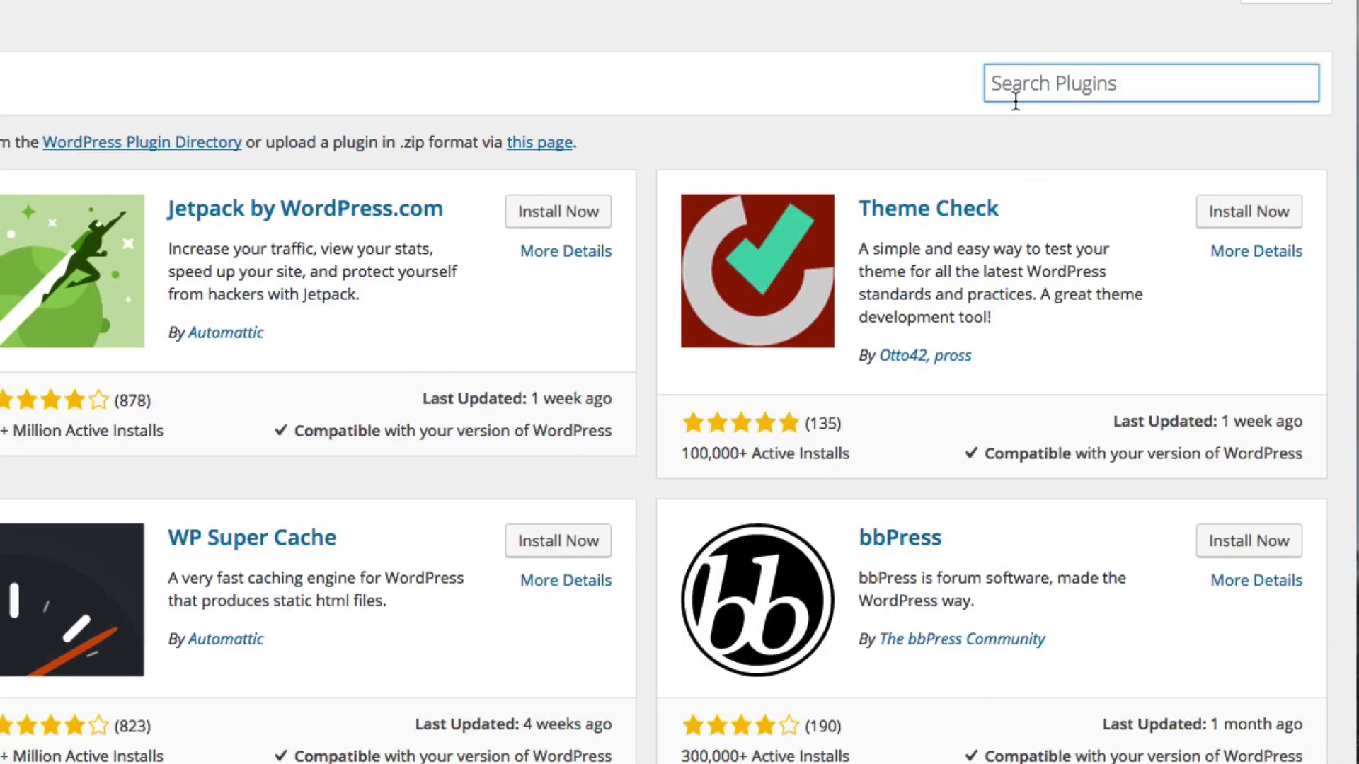
pyautogui.write('custom post type')
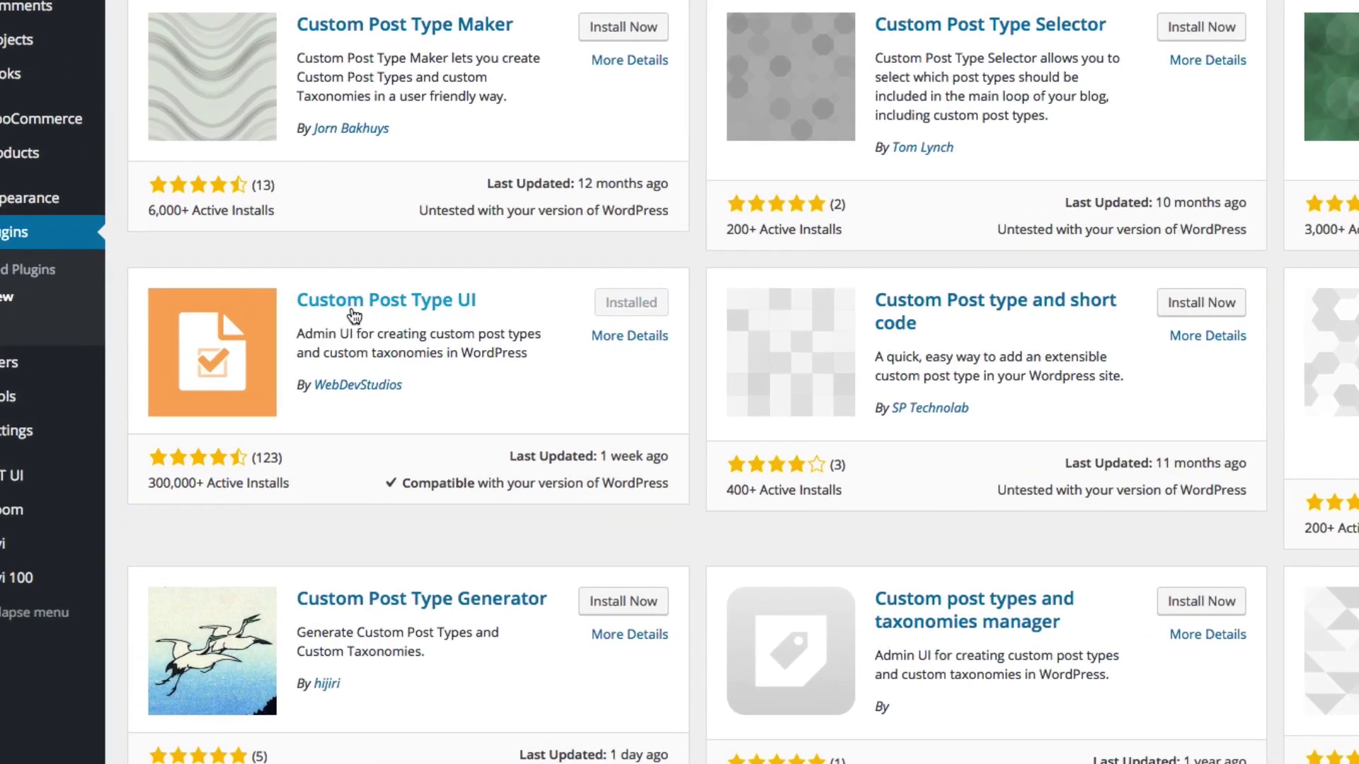
pyautogui.scroll(-3, 563, 333)
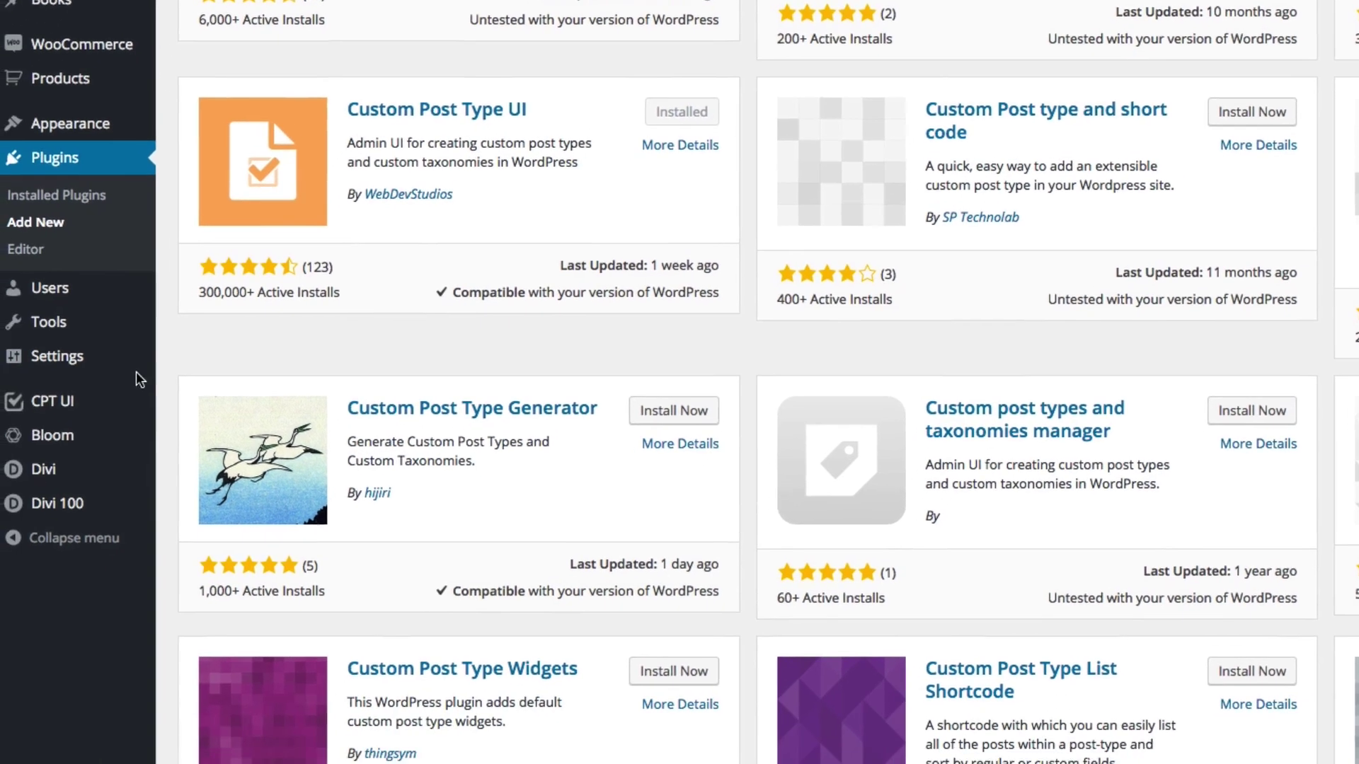
pyautogui.moveTo(96, 408)
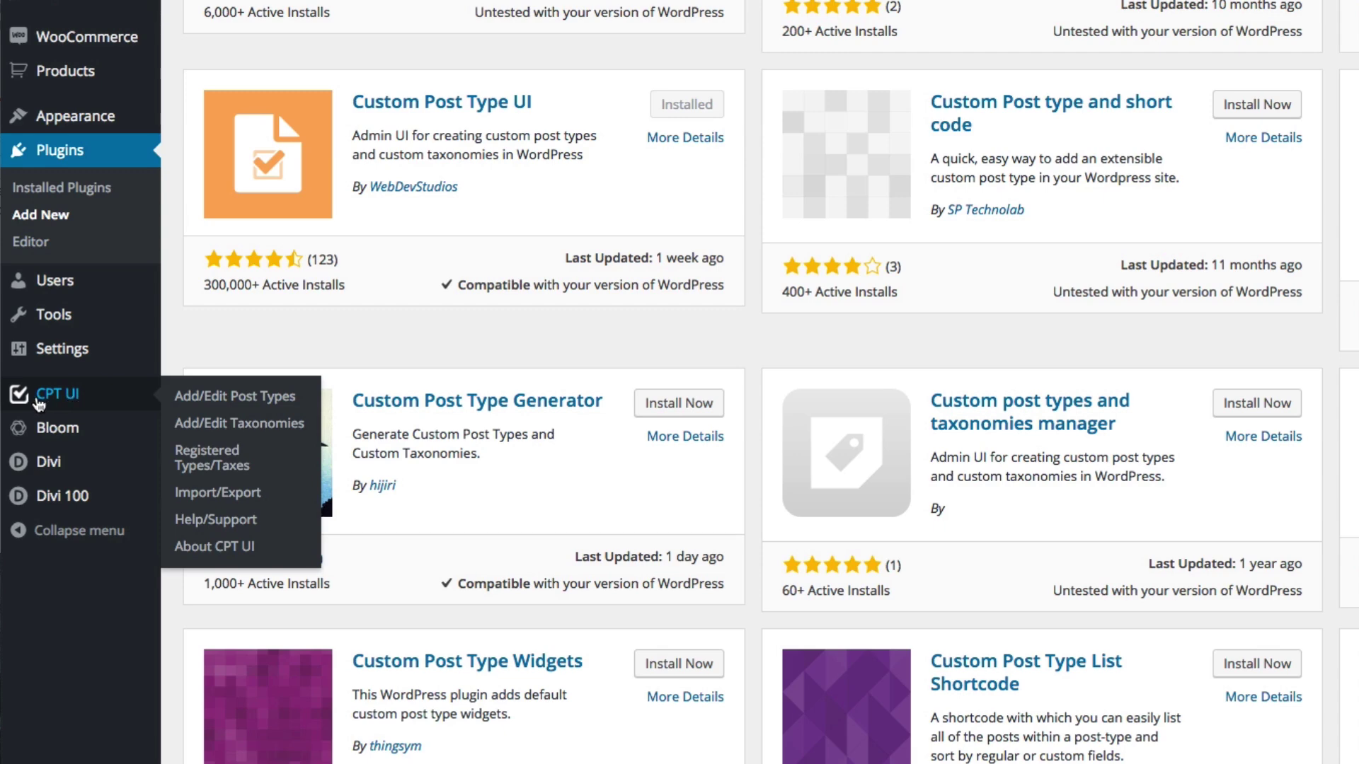
# Open CPT UI's Add/Edit Post Types page and go over its blank Post Type Slug, Plural Label and Singular Label fields.
pyautogui.click(207, 398)
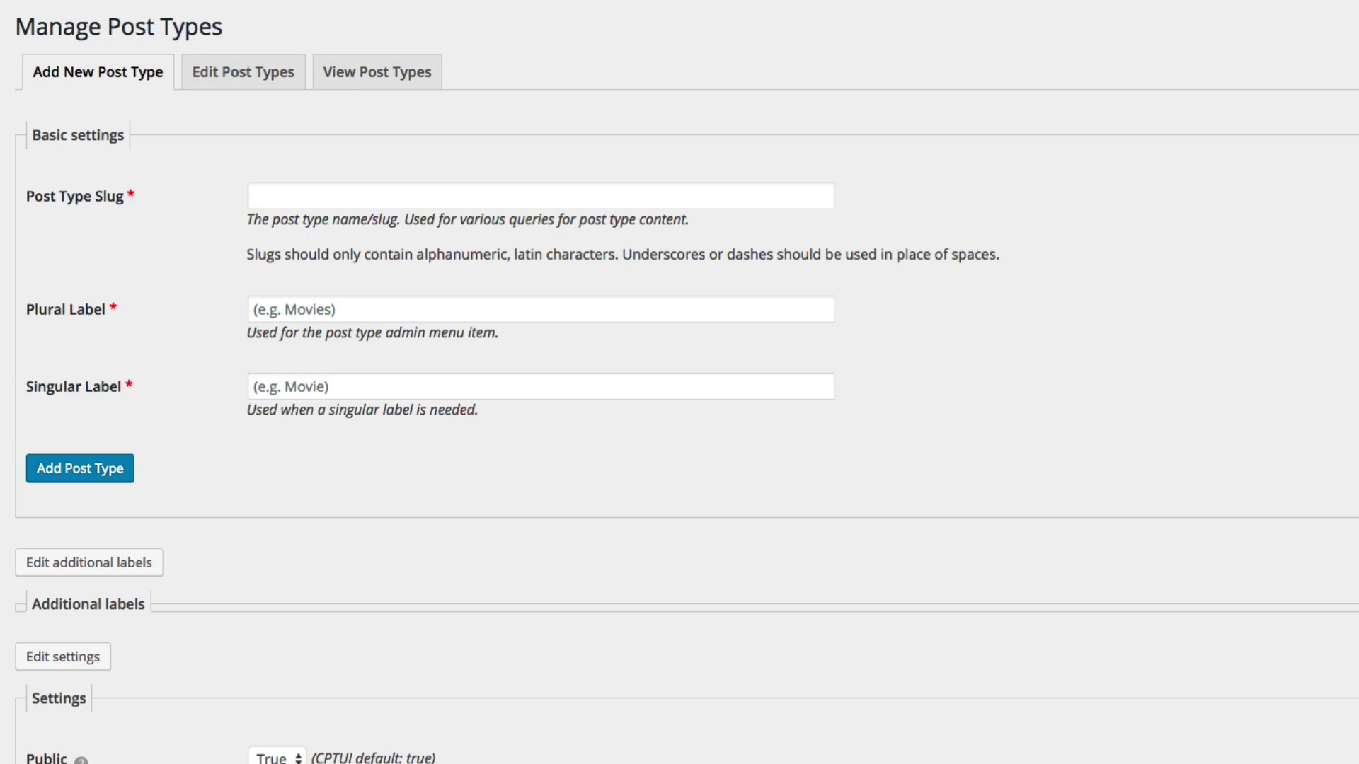
pyautogui.click(178, 294)
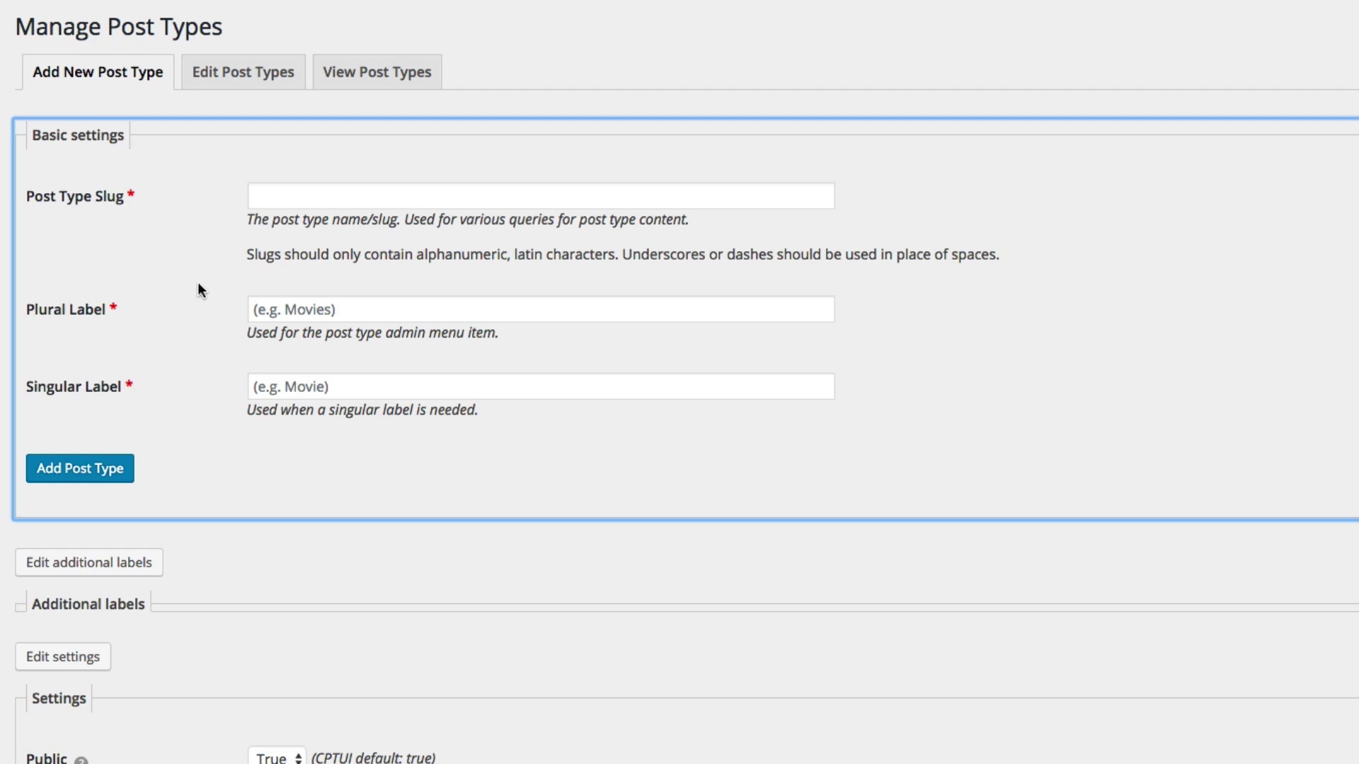
pyautogui.click(312, 200)
pyautogui.click(299, 307)
pyautogui.click(292, 377)
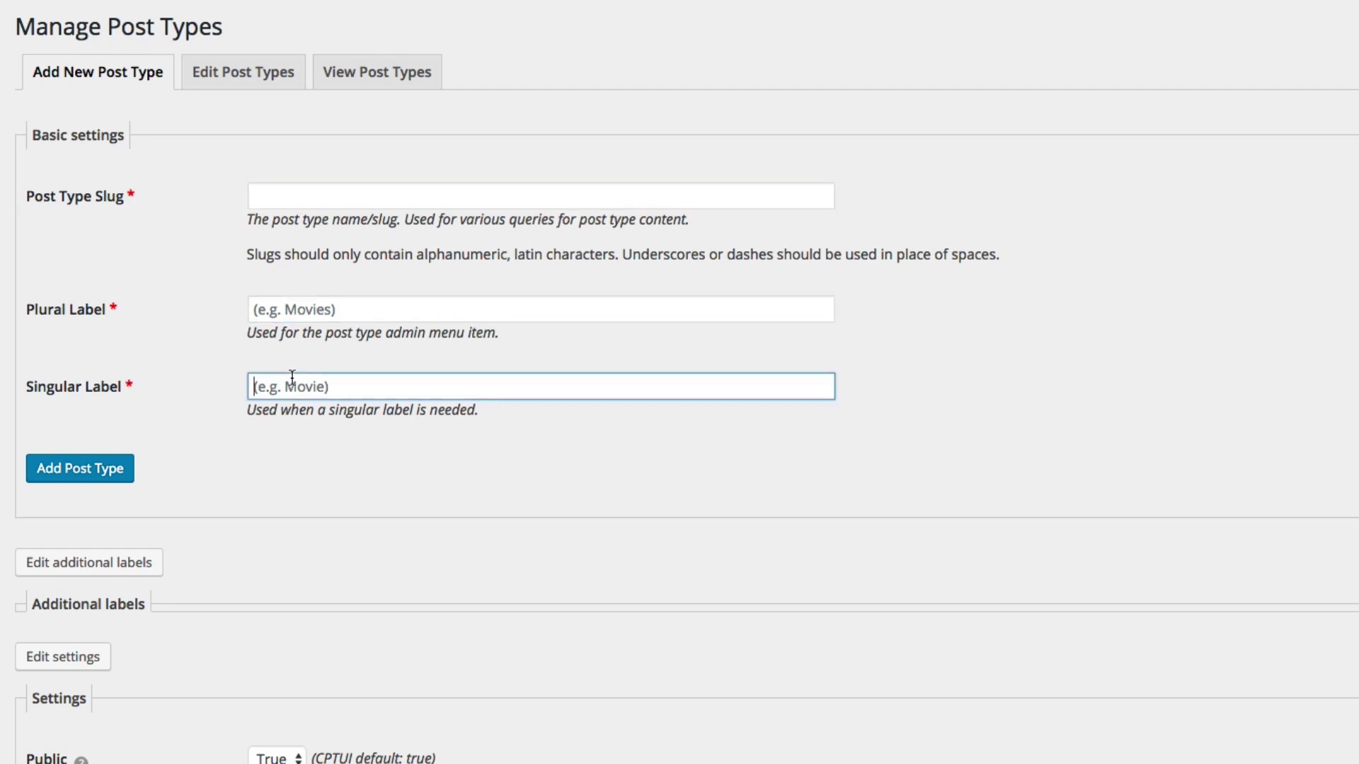
pyautogui.click(325, 194)
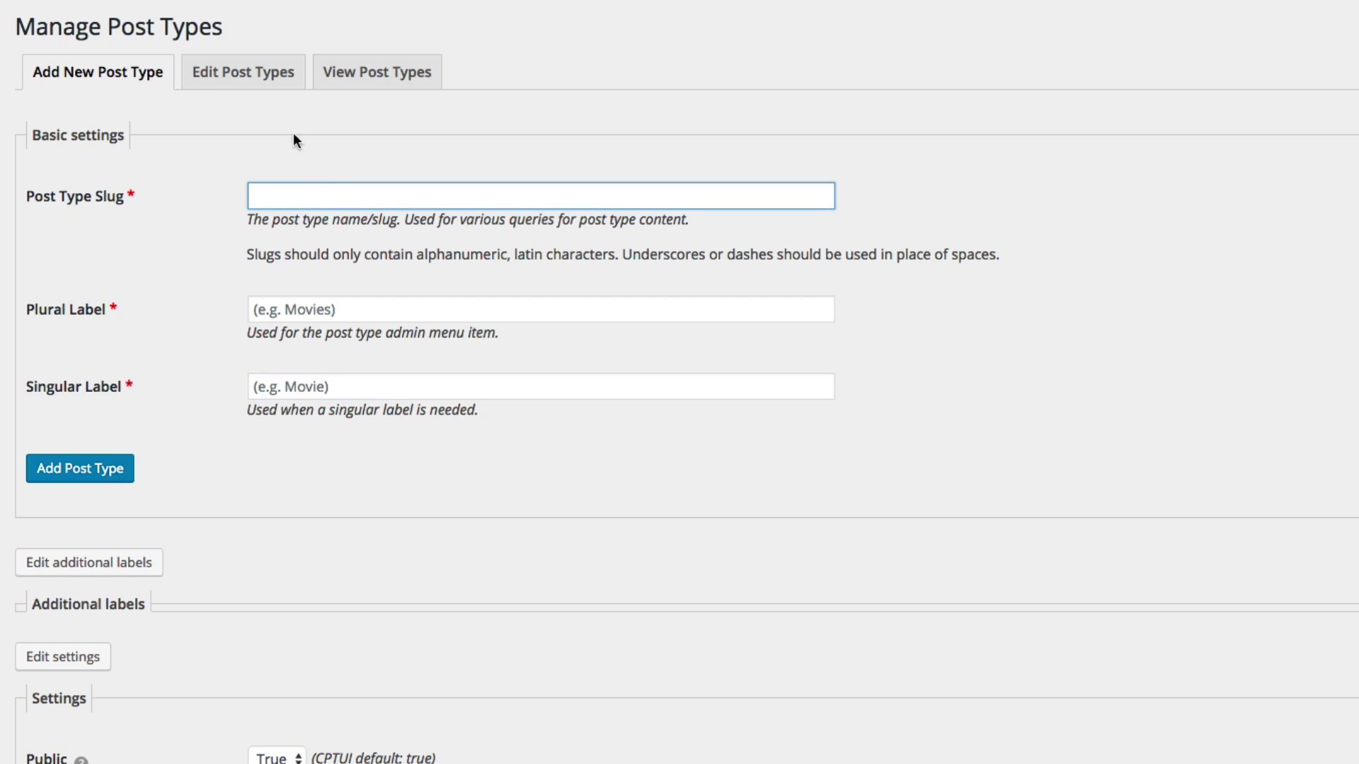
pyautogui.click(241, 78)
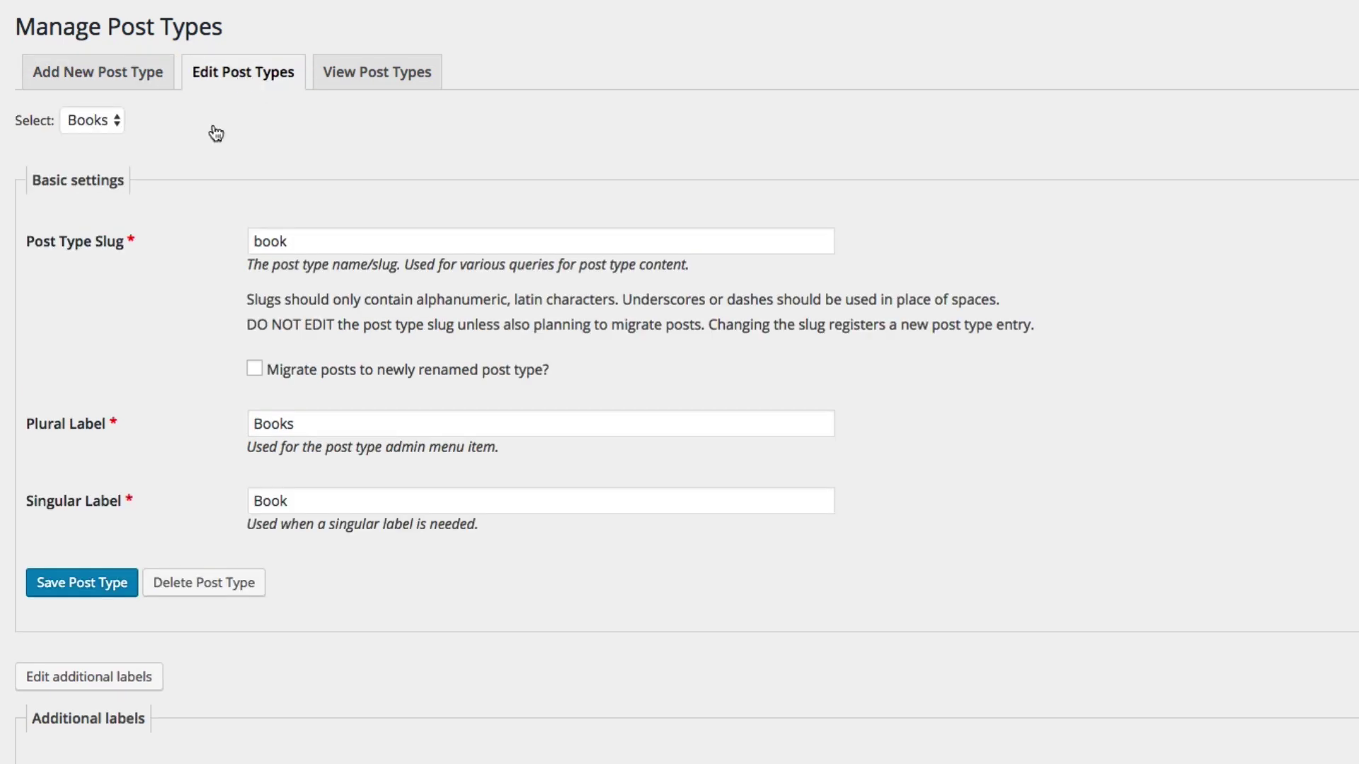
pyautogui.scroll(-1, 157, 294)
pyautogui.click(279, 182)
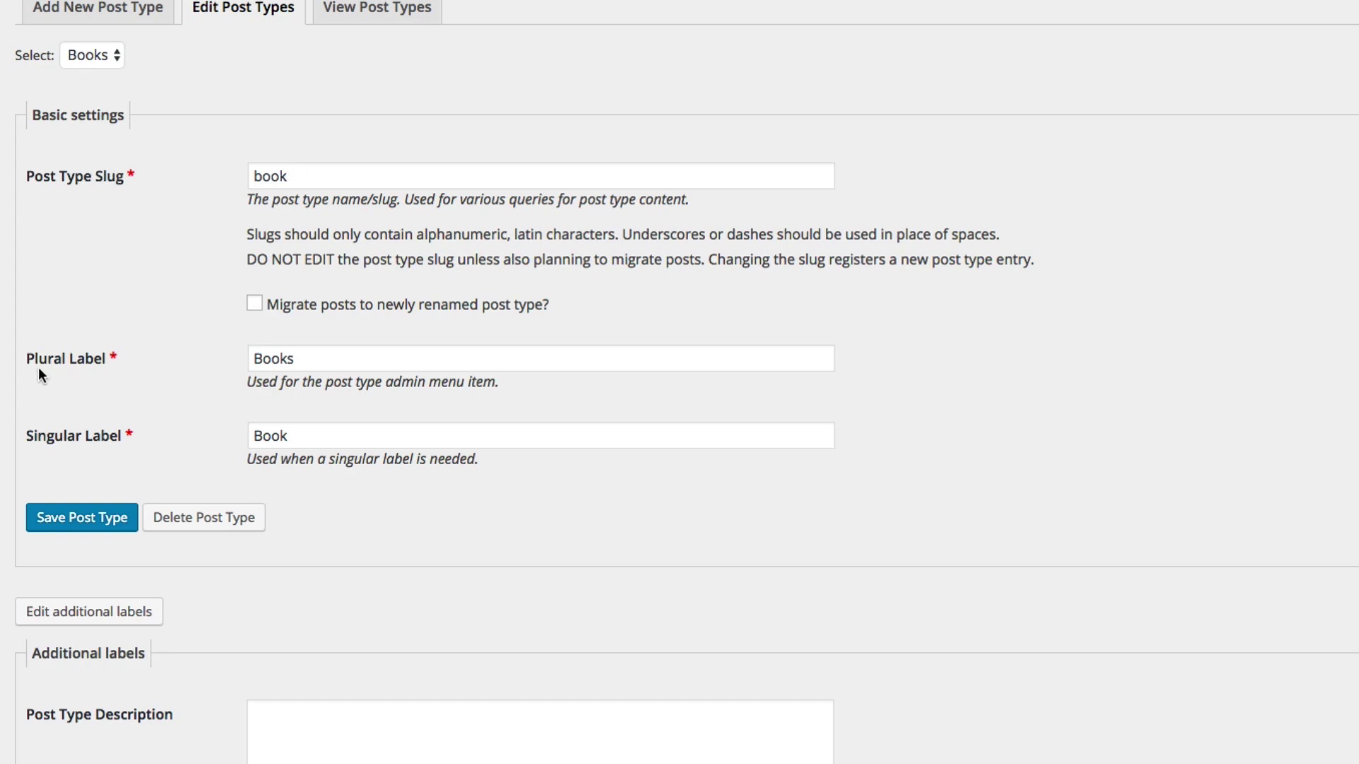
pyautogui.scroll(-1, 45, 415)
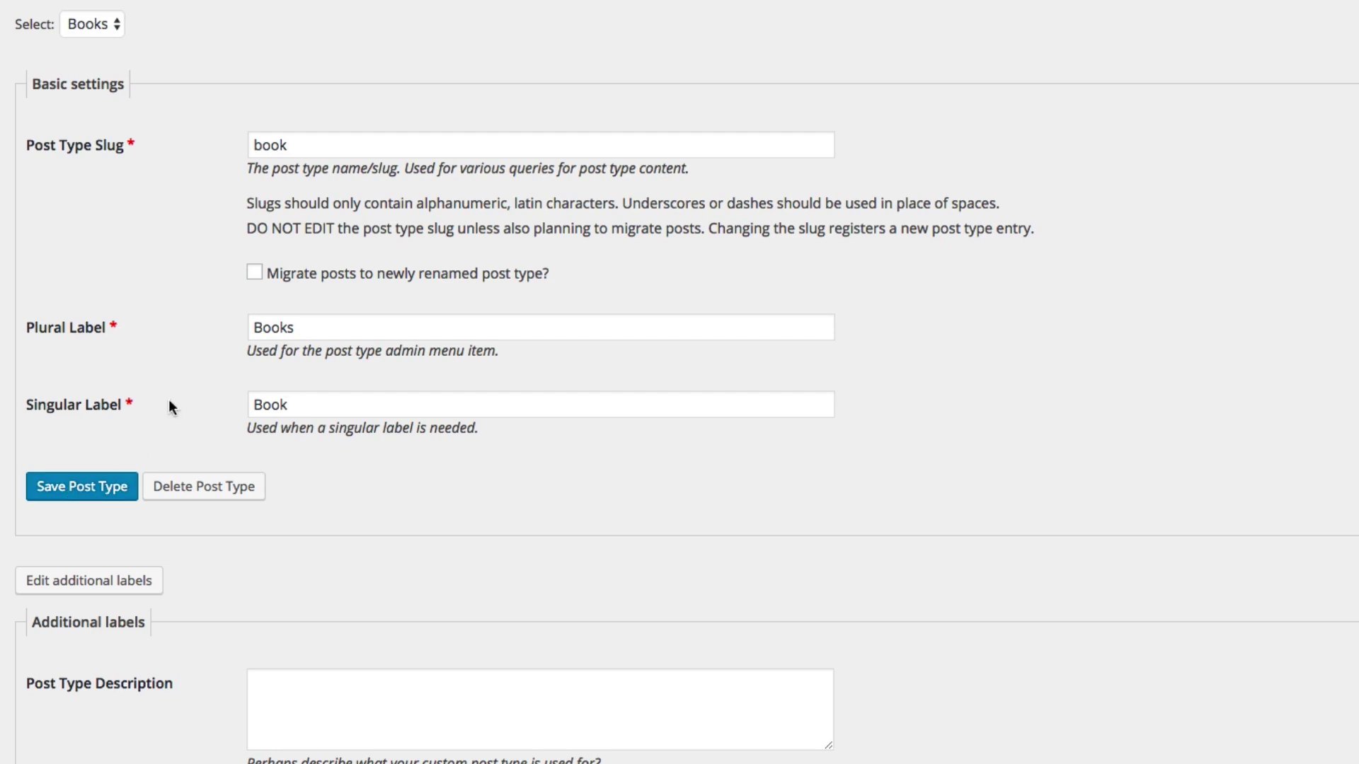
pyautogui.scroll(2, 167, 404)
pyautogui.click(106, 39)
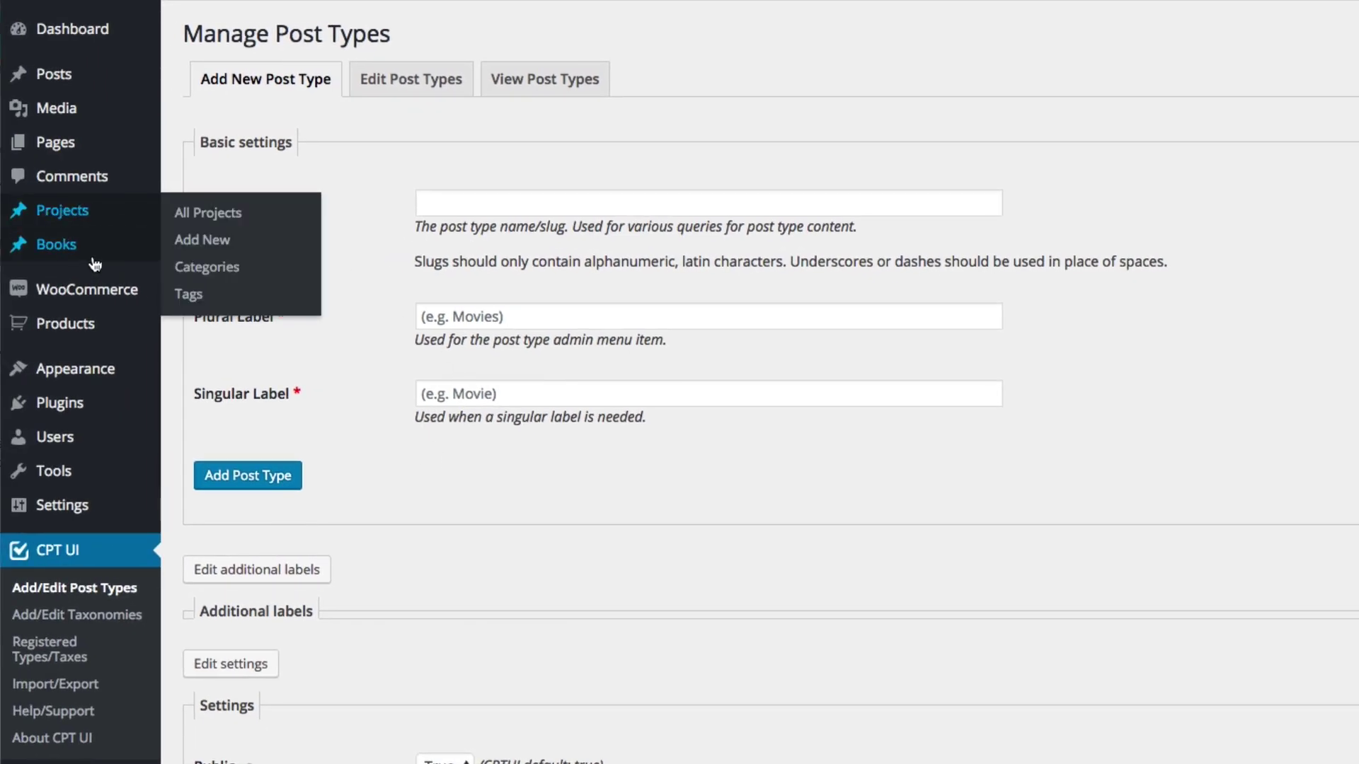
# Start a new Book post and highlight post_type=book in the address bar.
pyautogui.moveTo(70, 249)
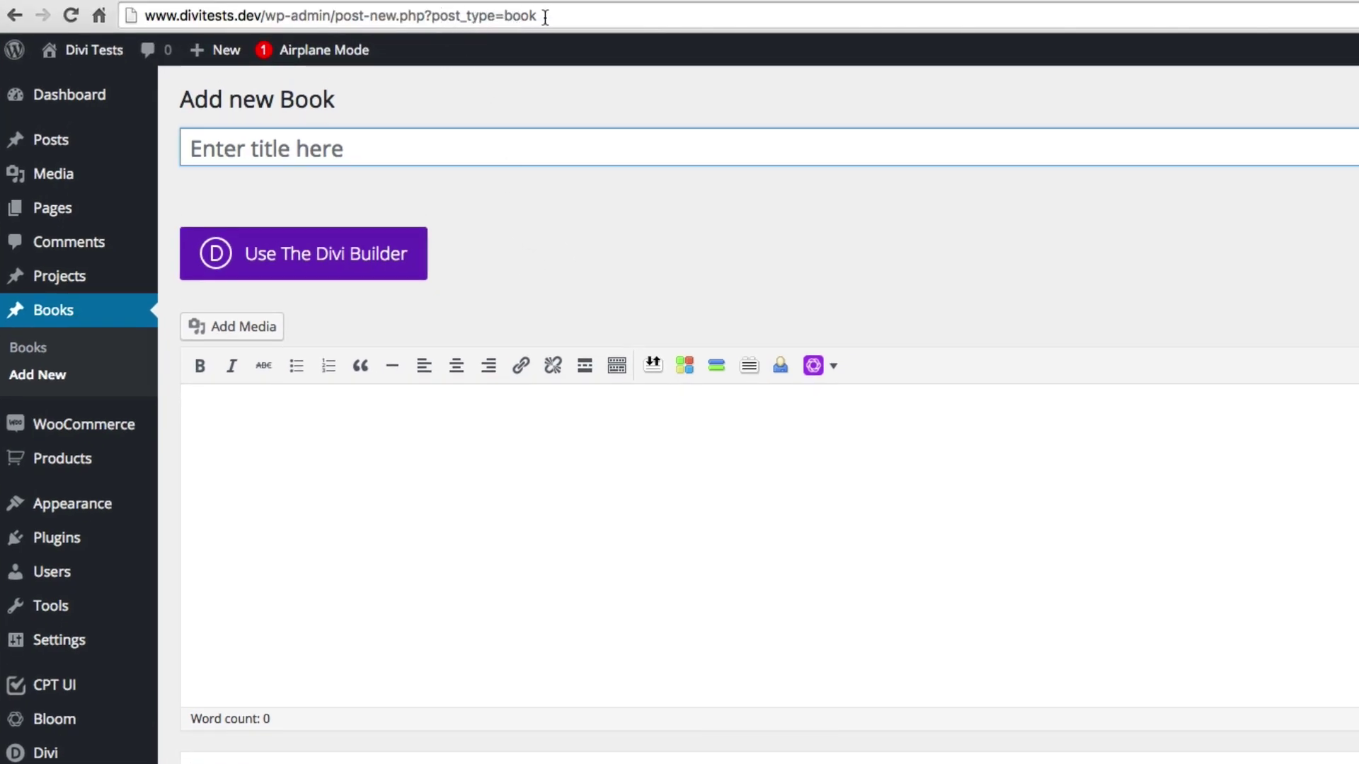
pyautogui.moveTo(541, 15); pyautogui.dragTo(507, 18)
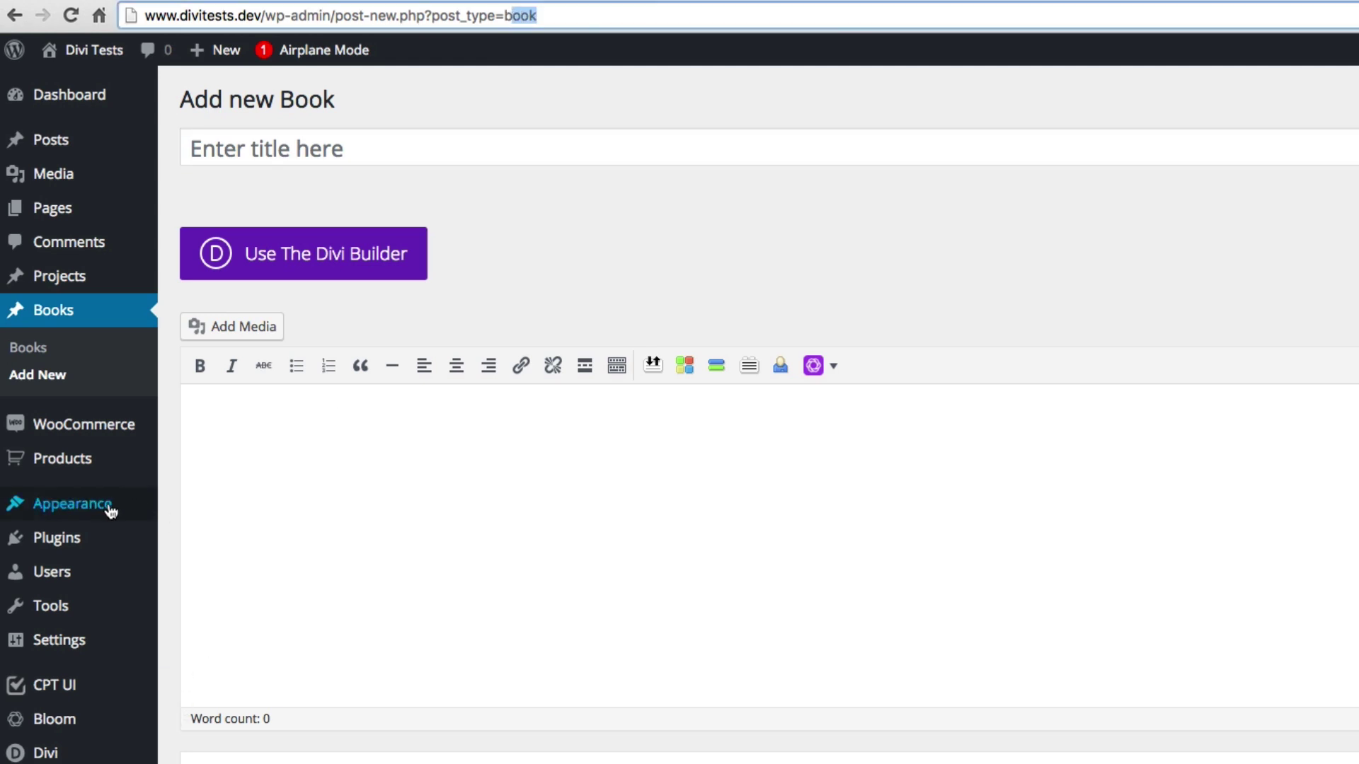
pyautogui.moveTo(108, 506)
pyautogui.click(189, 641)
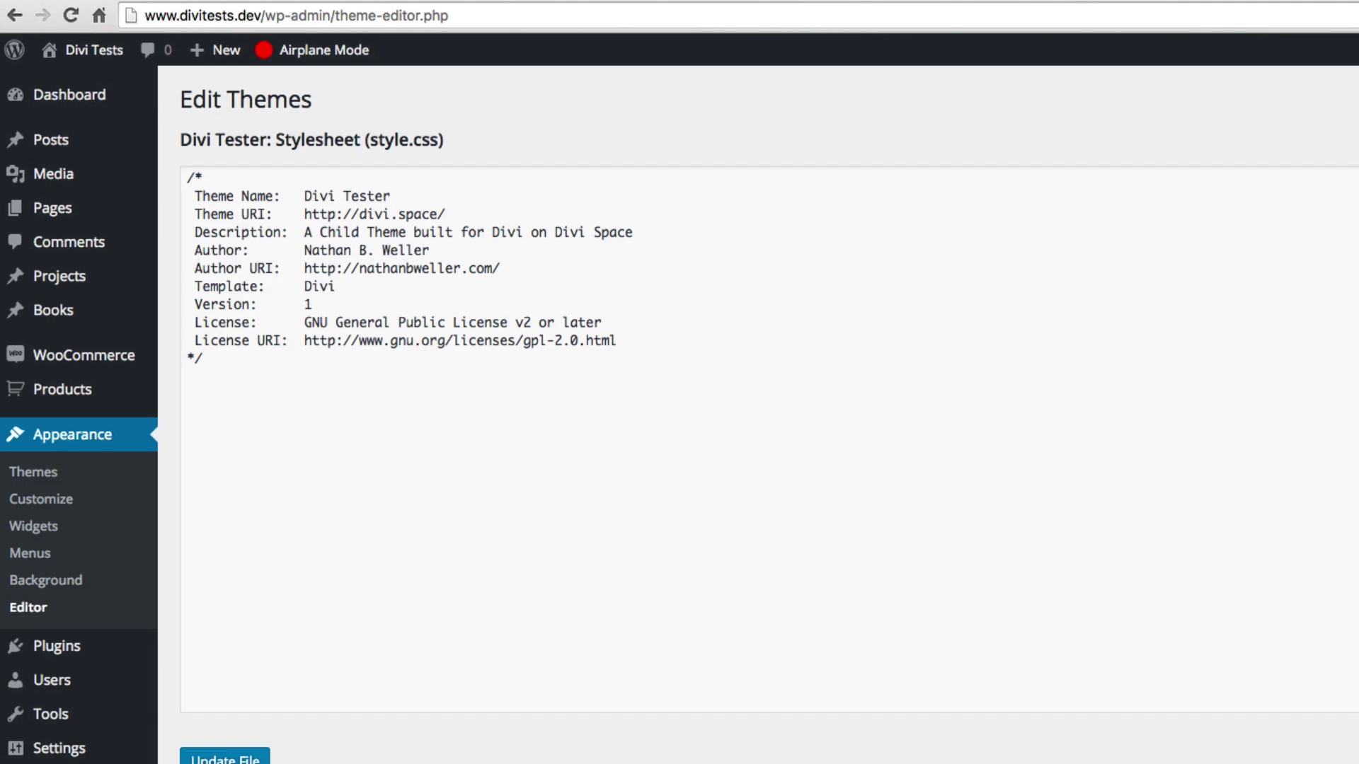
# Highlight the $post_types[] = 'book'; line in functions.php that enables Divi for books.
pyautogui.scroll(-1, 1200, 491)
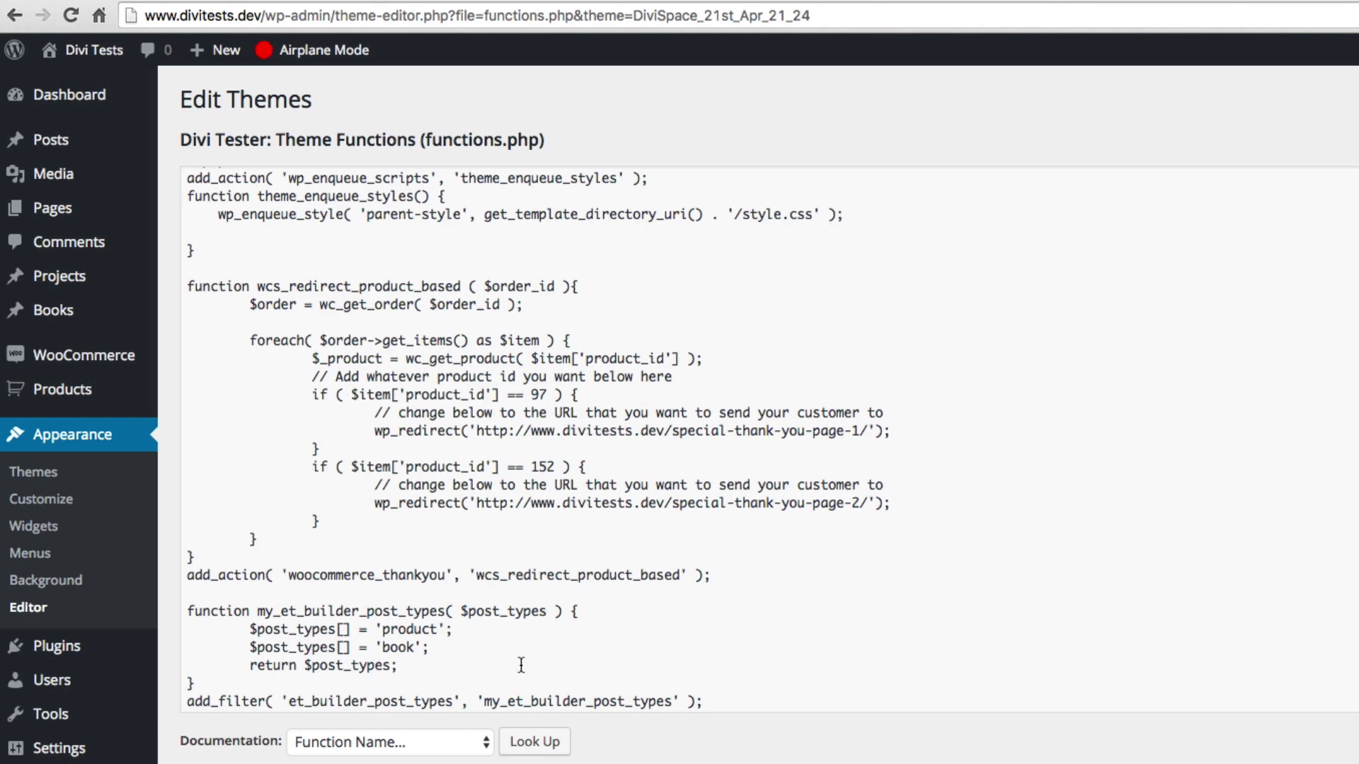
pyautogui.doubleClick(382, 647)
pyautogui.click(442, 648)
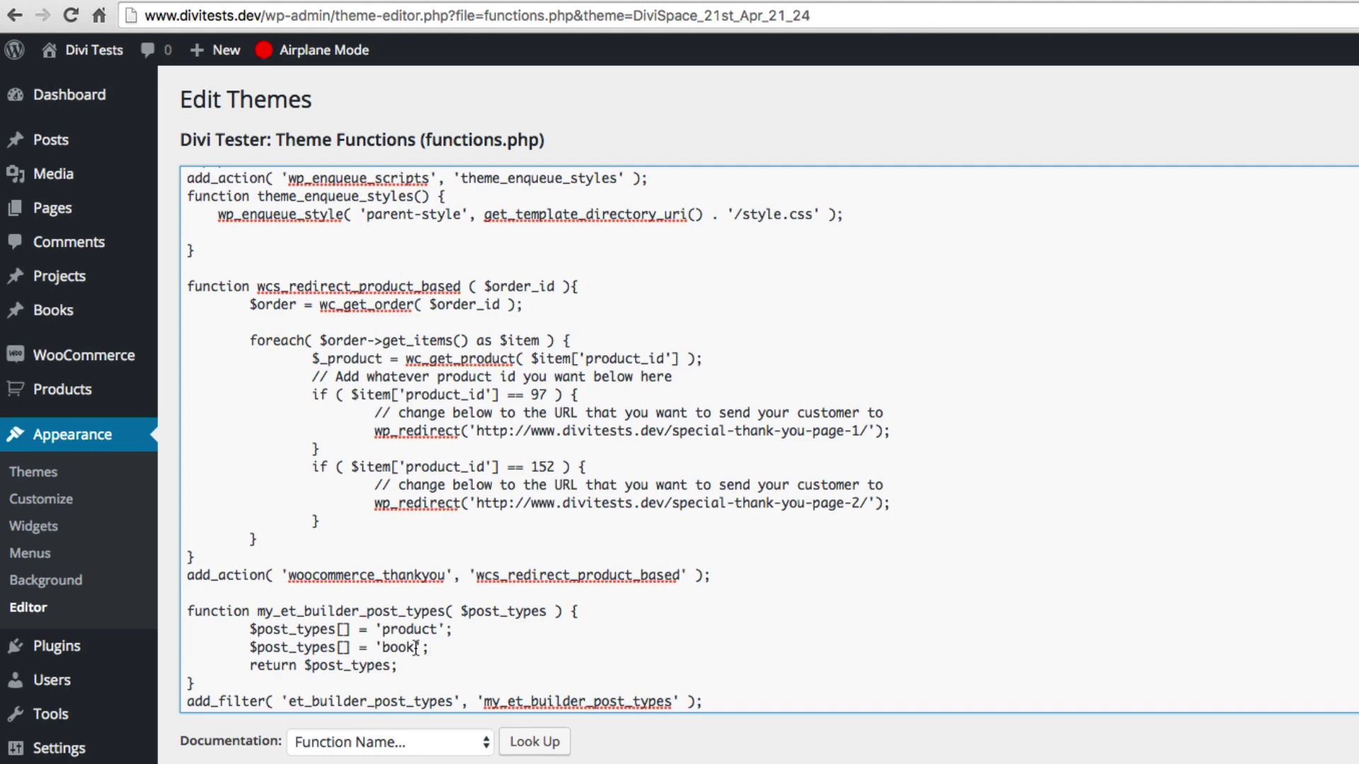
pyautogui.moveTo(429, 648); pyautogui.dragTo(249, 647)
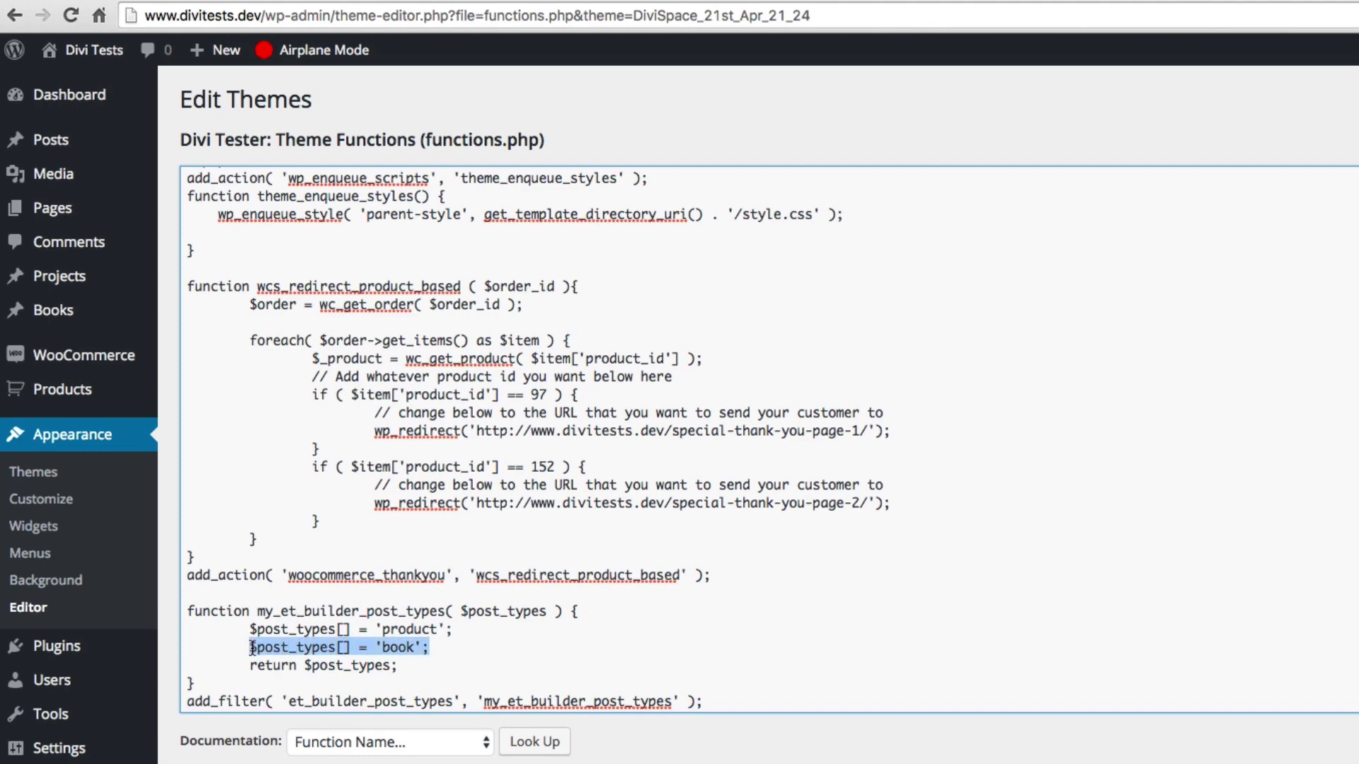
pyautogui.click(508, 639)
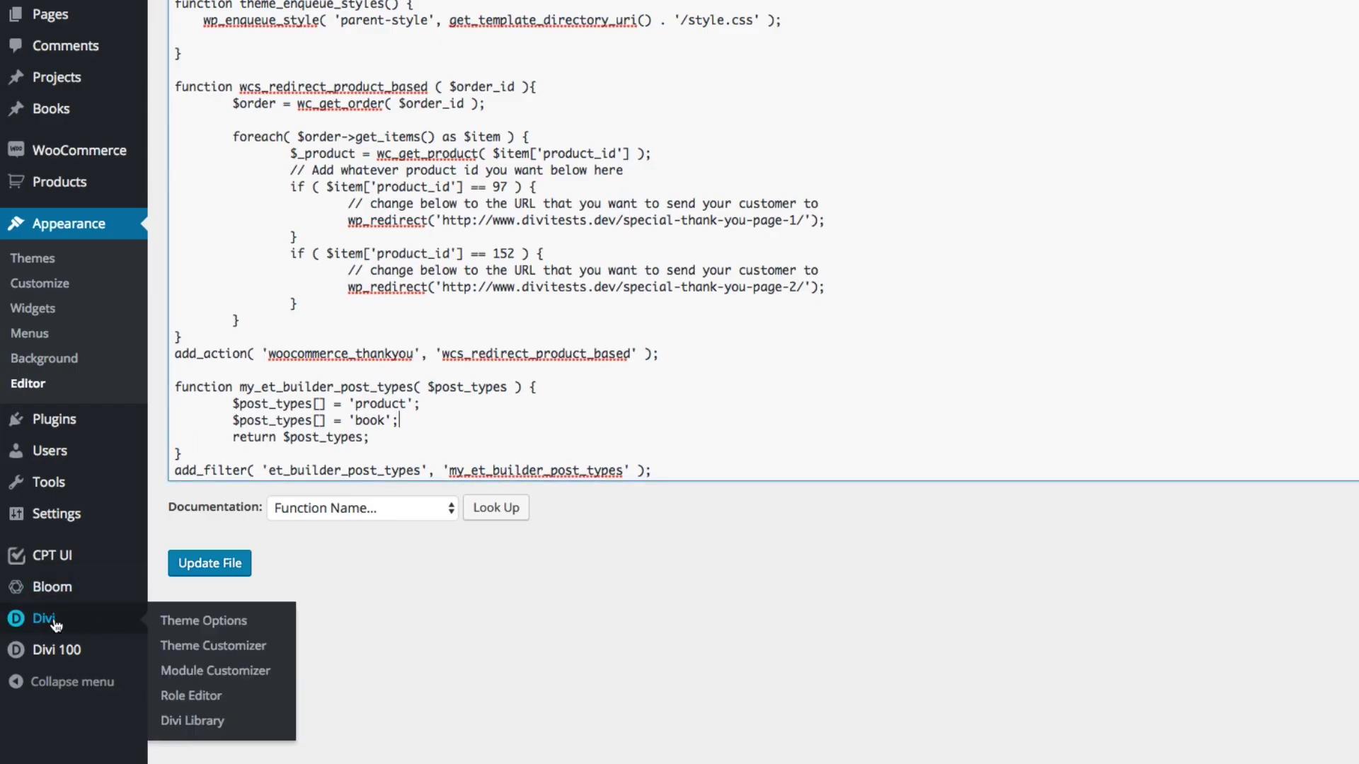
# Open Divi Theme Options and scroll the General tab down to the commented-out Books Styling CSS.
pyautogui.click(448, 576)
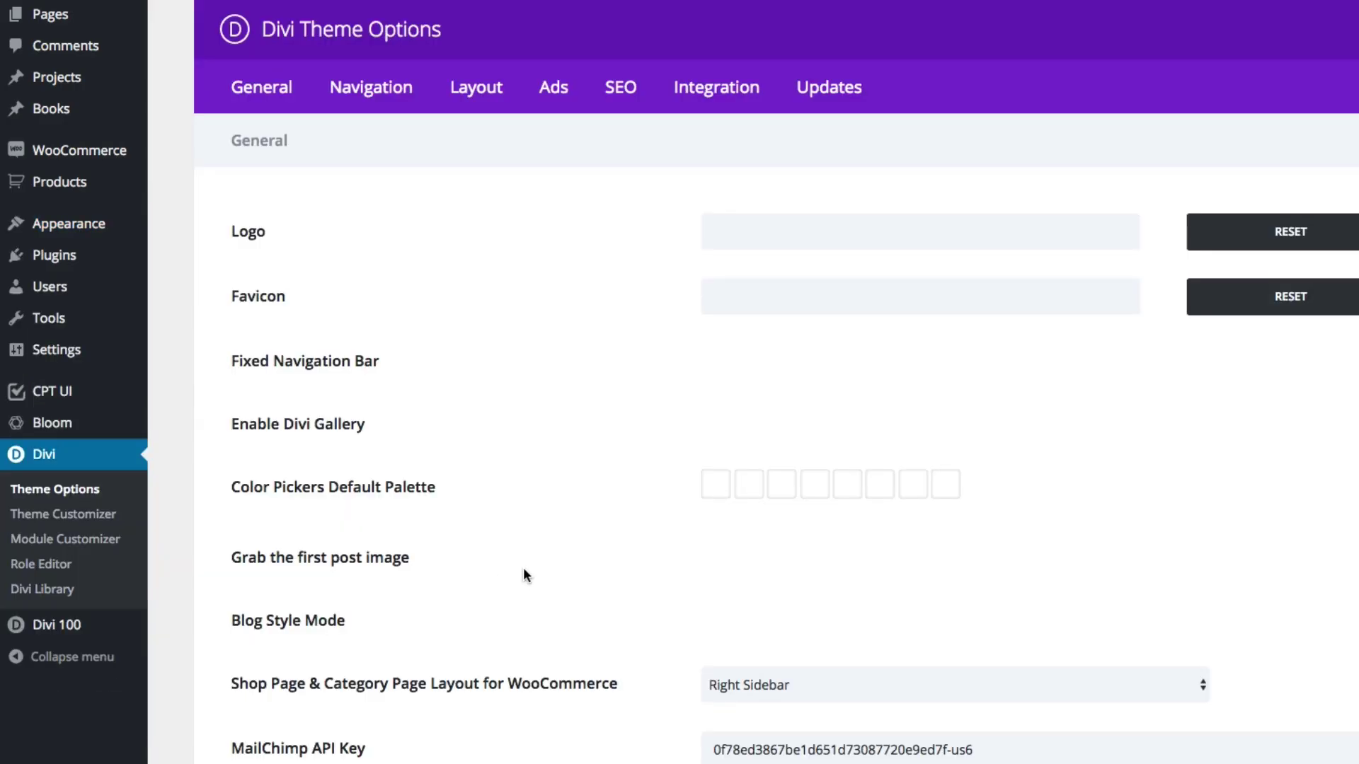
pyautogui.scroll(-10, 567, 567)
pyautogui.scroll(-10, 587, 573)
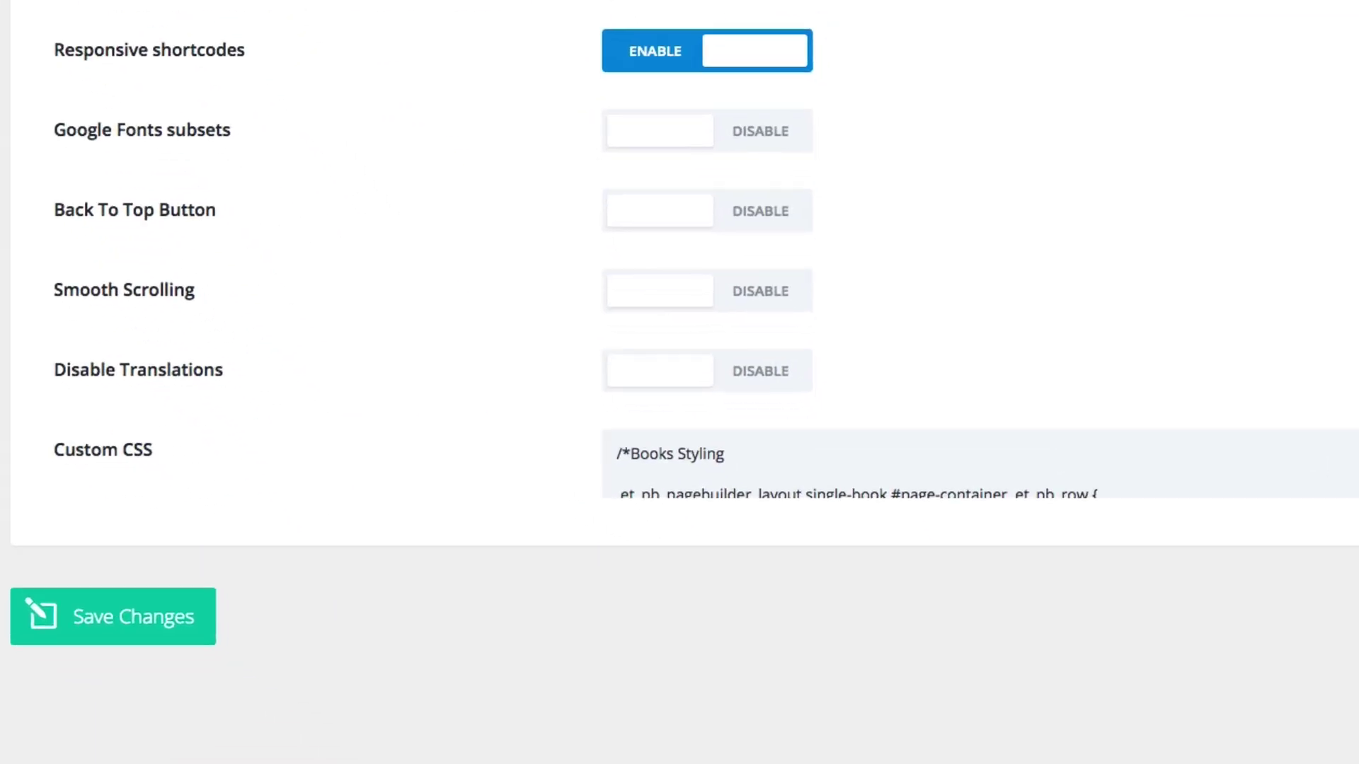
pyautogui.tripleClick(133, 616)
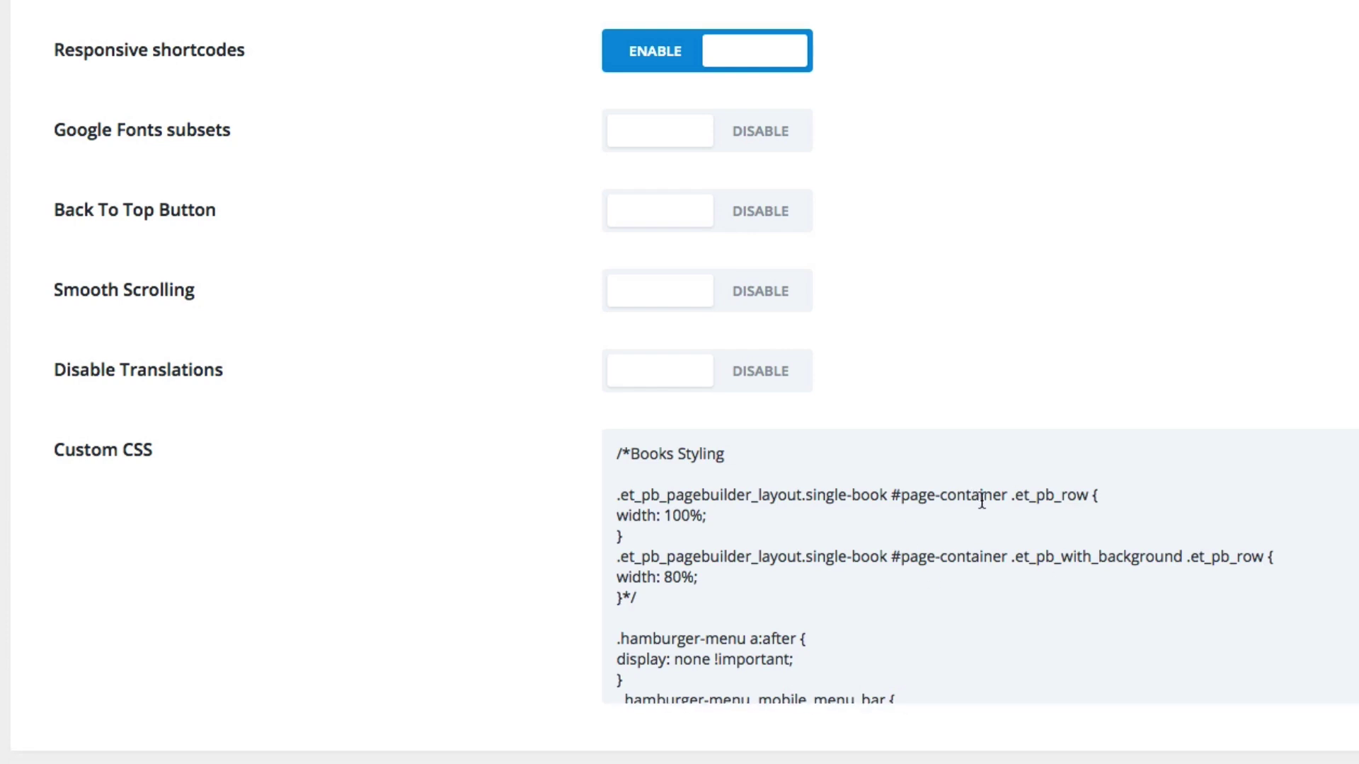
# Move the closing */ from after the rules to after /*Books Styling, then save.
pyautogui.doubleClick(856, 495)
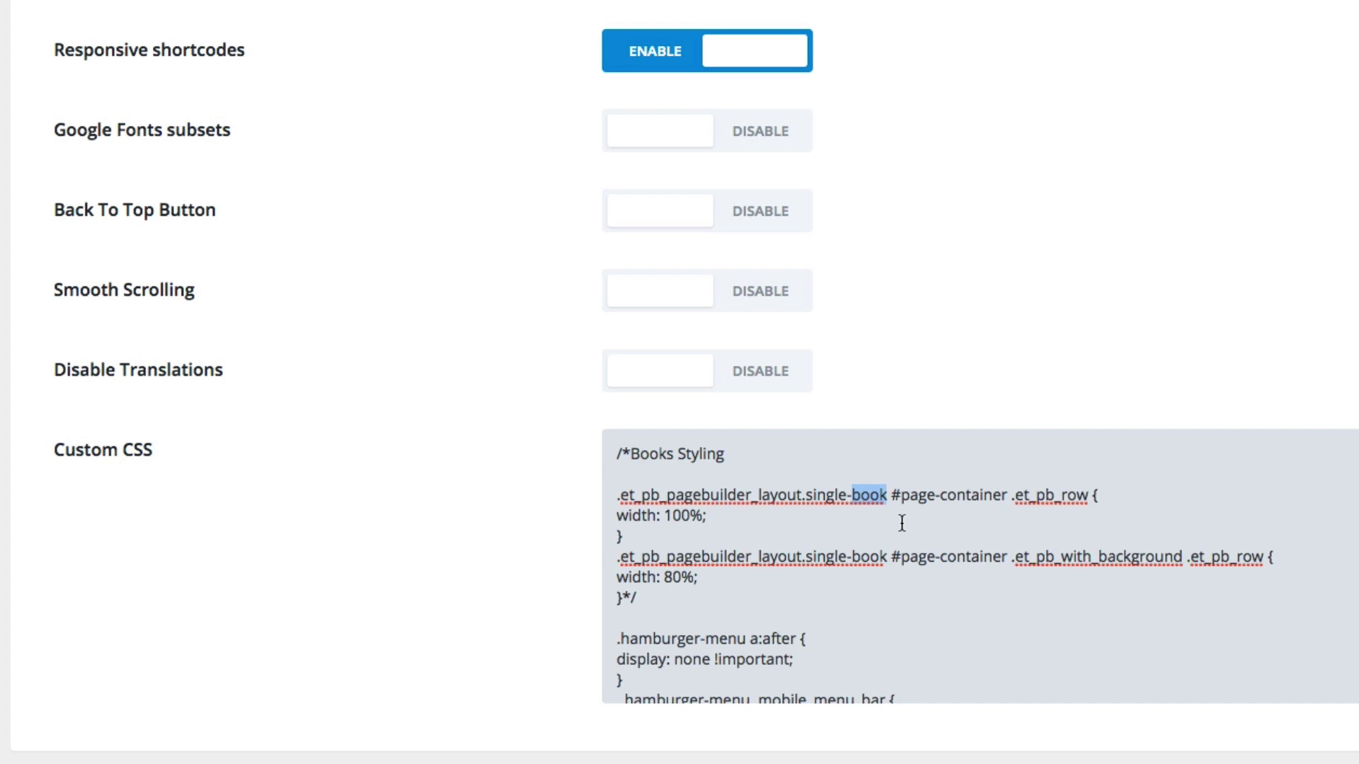
pyautogui.scroll(-2, 492, 629)
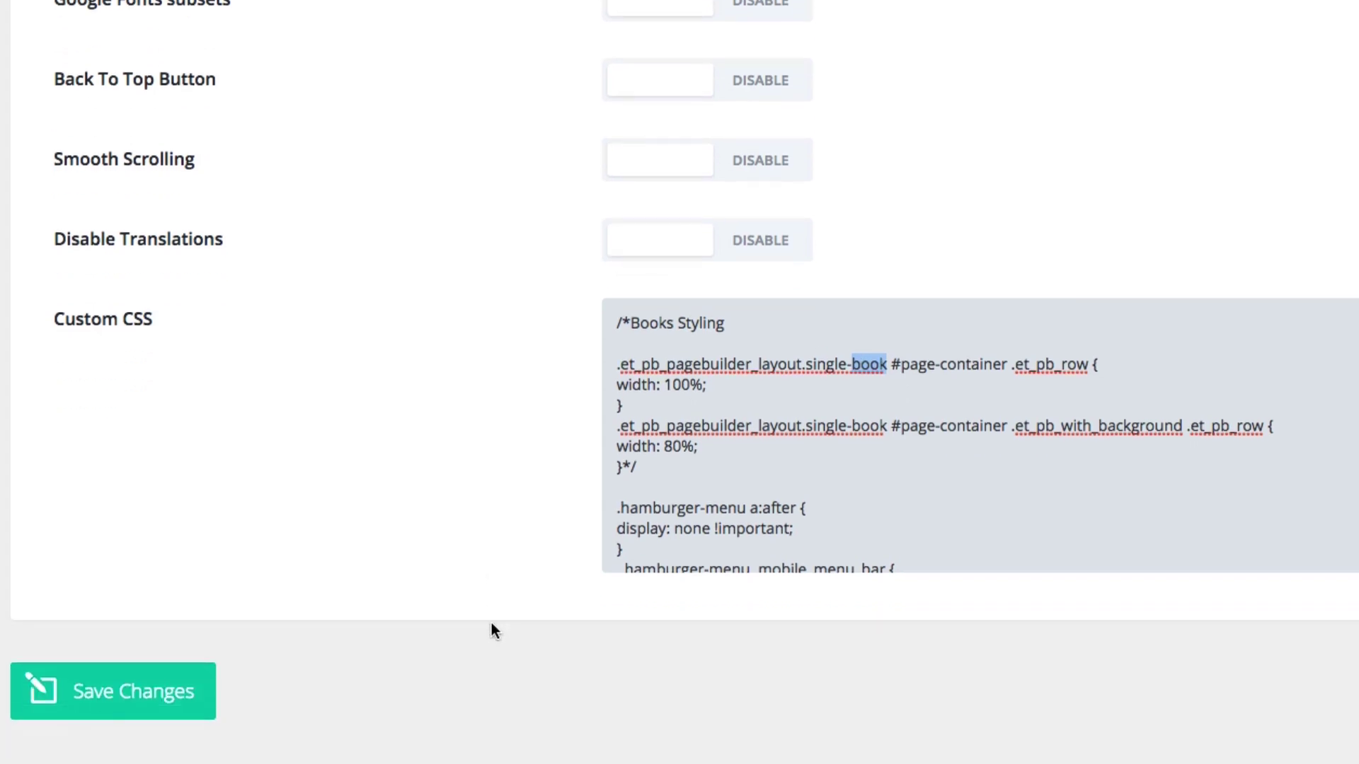
pyautogui.click(182, 702)
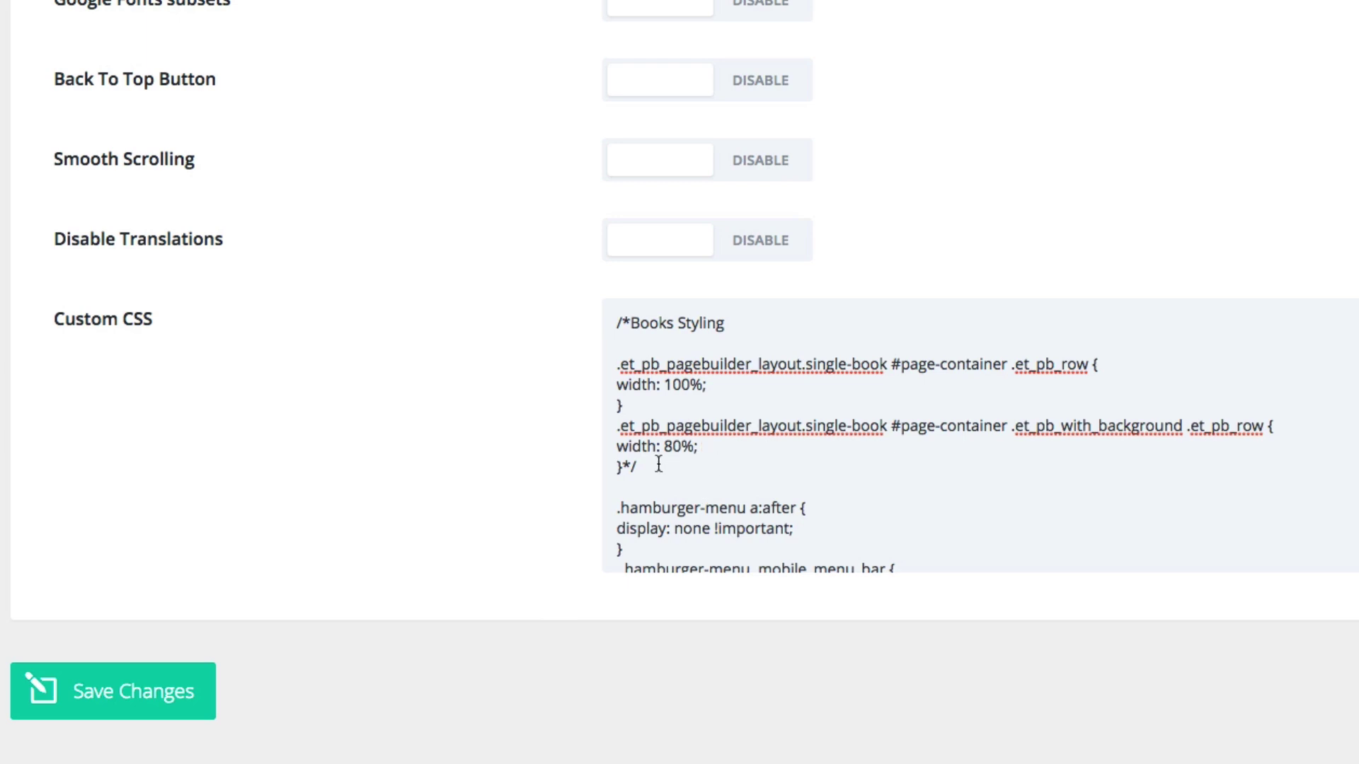
pyautogui.click(632, 466)
pyautogui.press('BackSpace')
pyautogui.press('BackSpace')
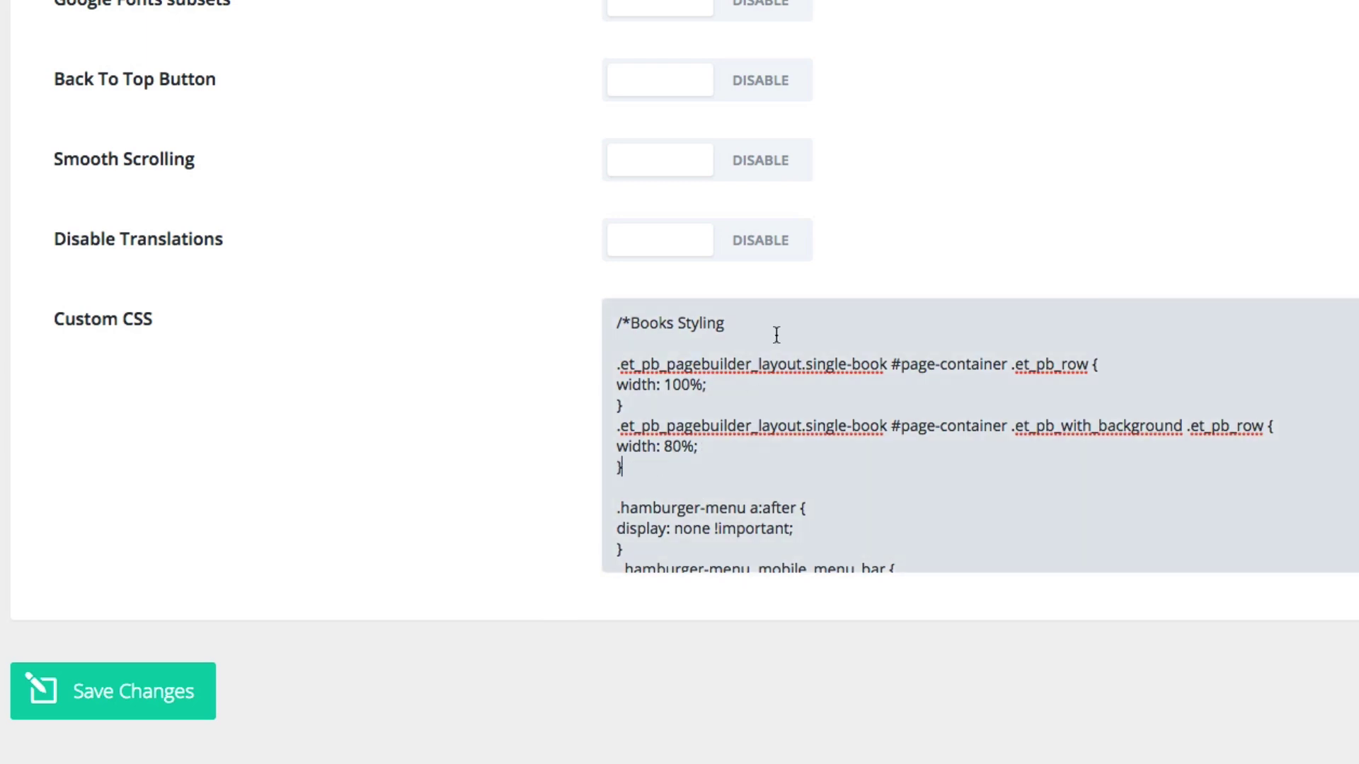
pyautogui.click(775, 332)
pyautogui.write('*/')
pyautogui.click(182, 695)
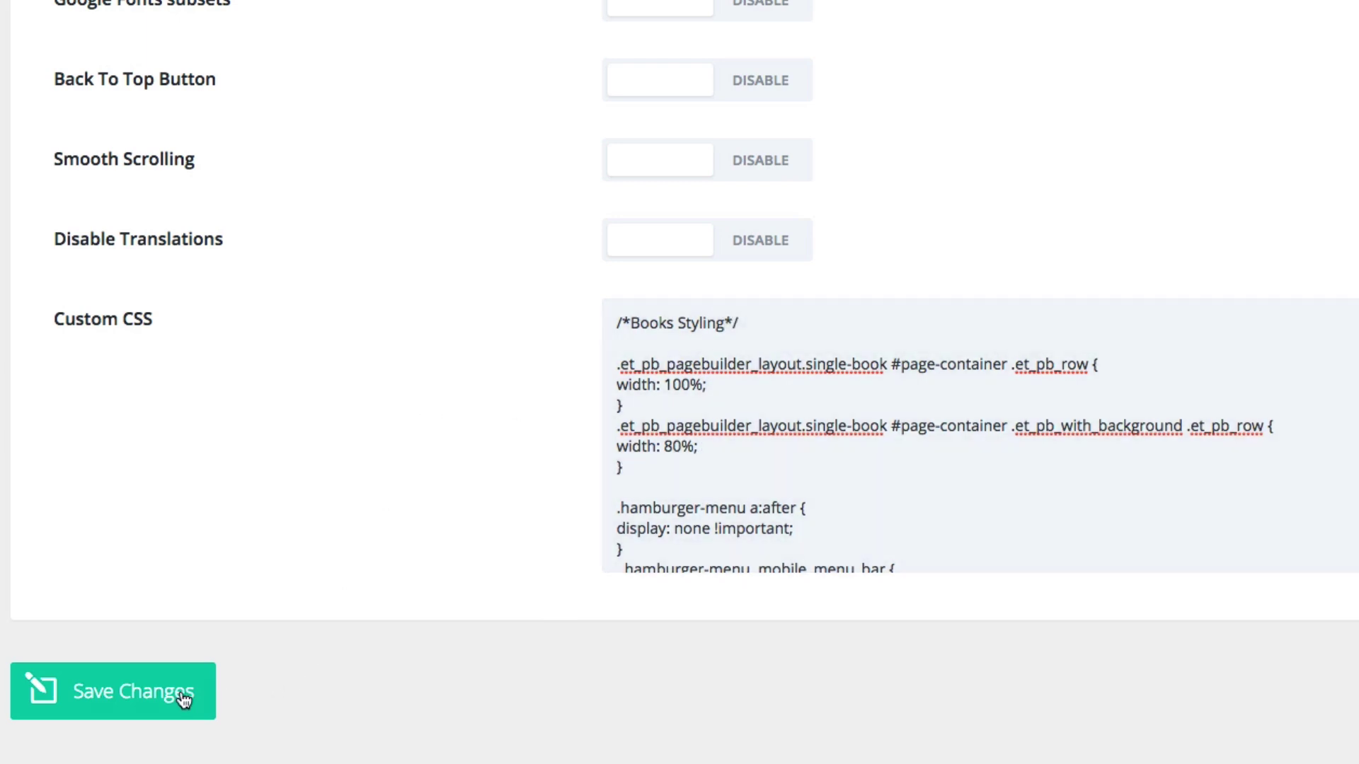
pyautogui.scroll(5, 453, 432)
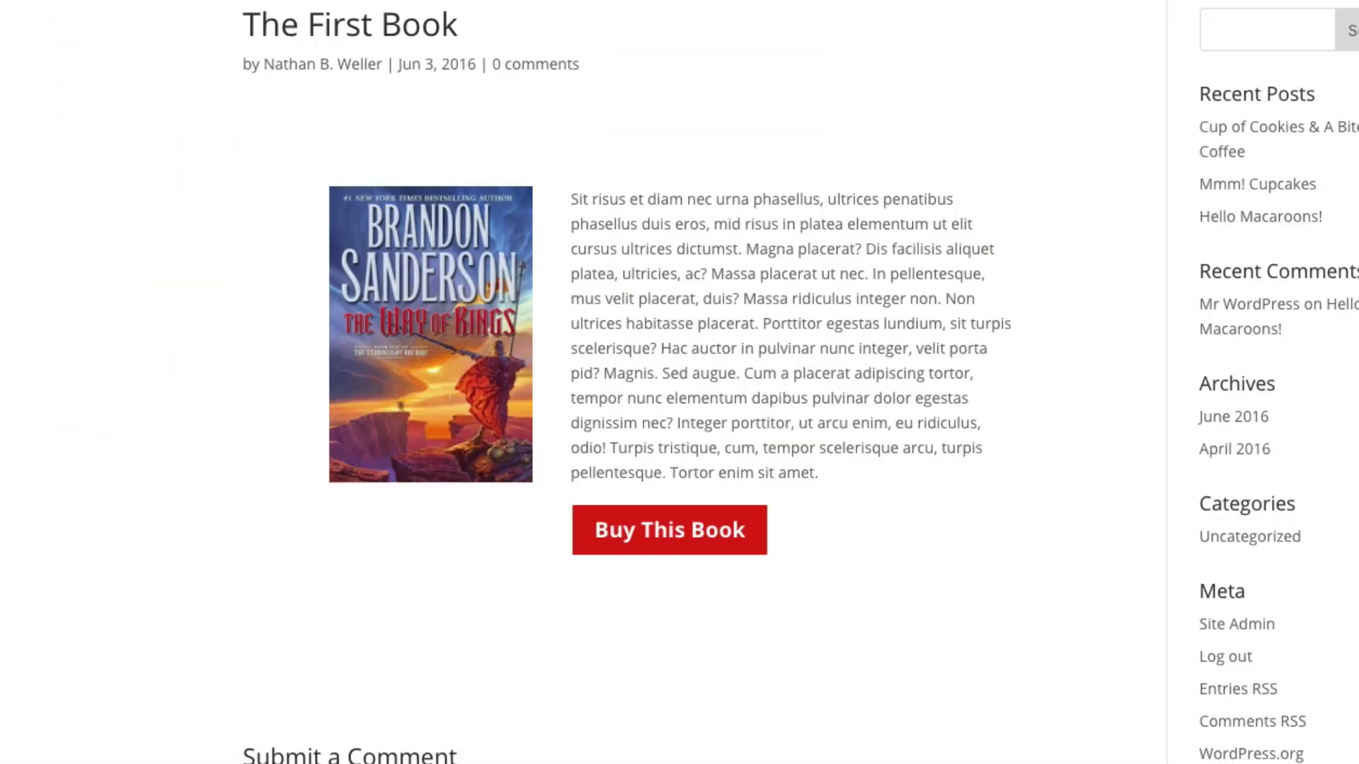
# Reload The First Book page to show its larger cover image and wider text.
pyautogui.press('F5')
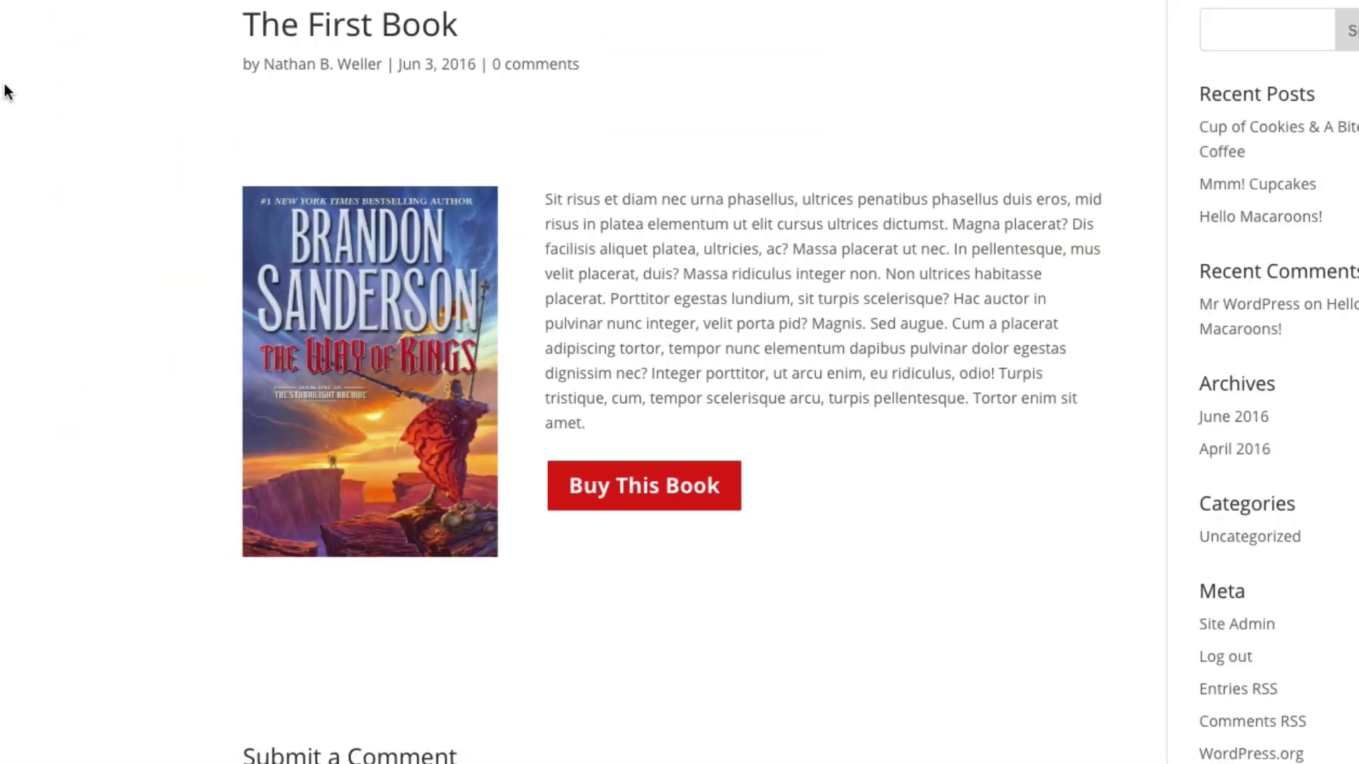